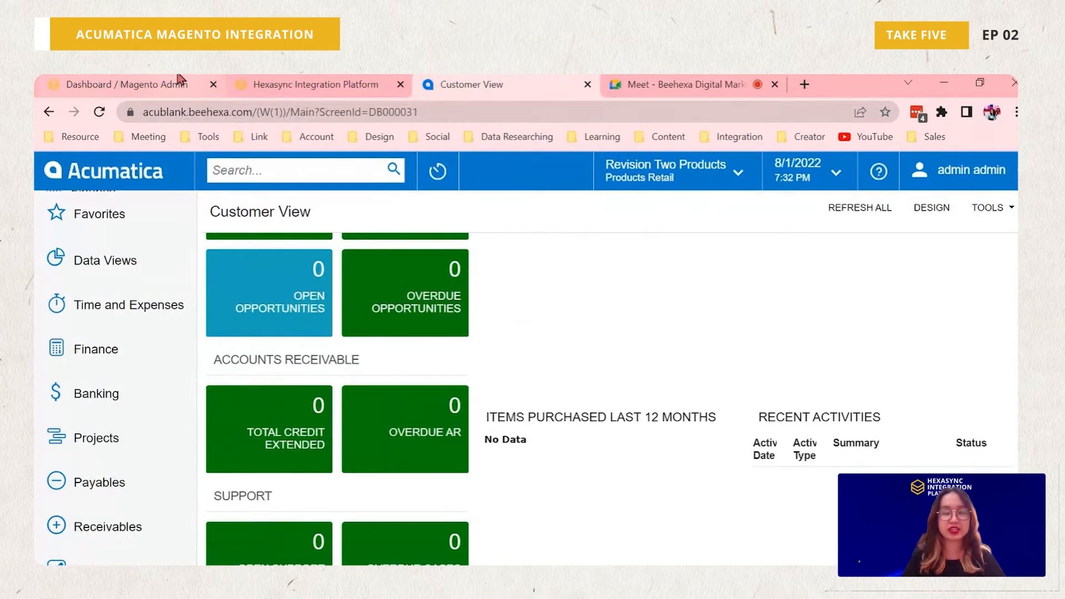
# Step: Switch to the Magento admin and start creating a new sales order from the Orders page
pyautogui.click(181, 82)
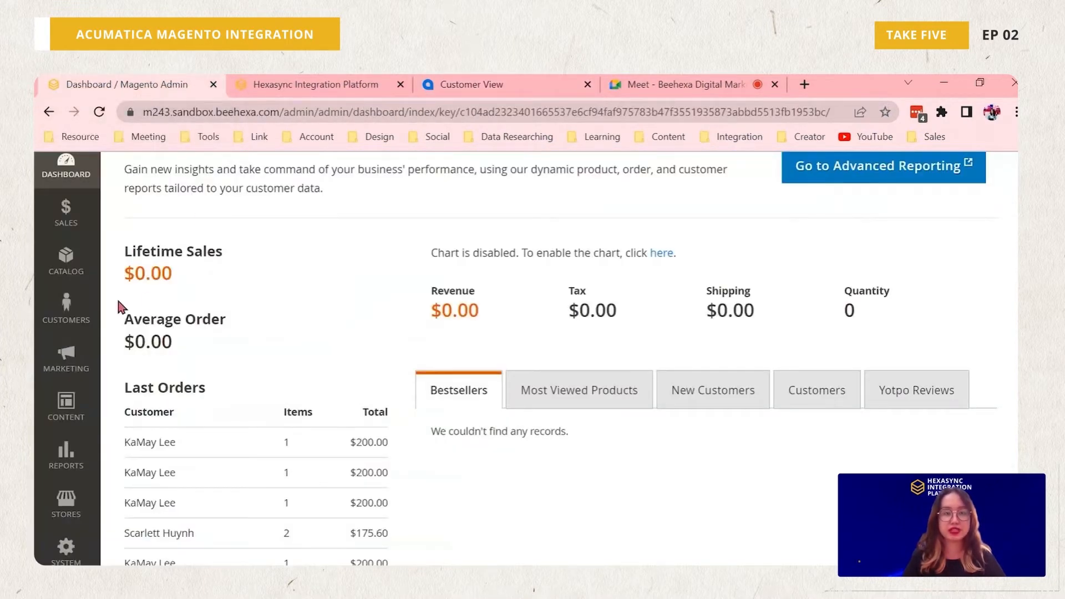
pyautogui.click(65, 210)
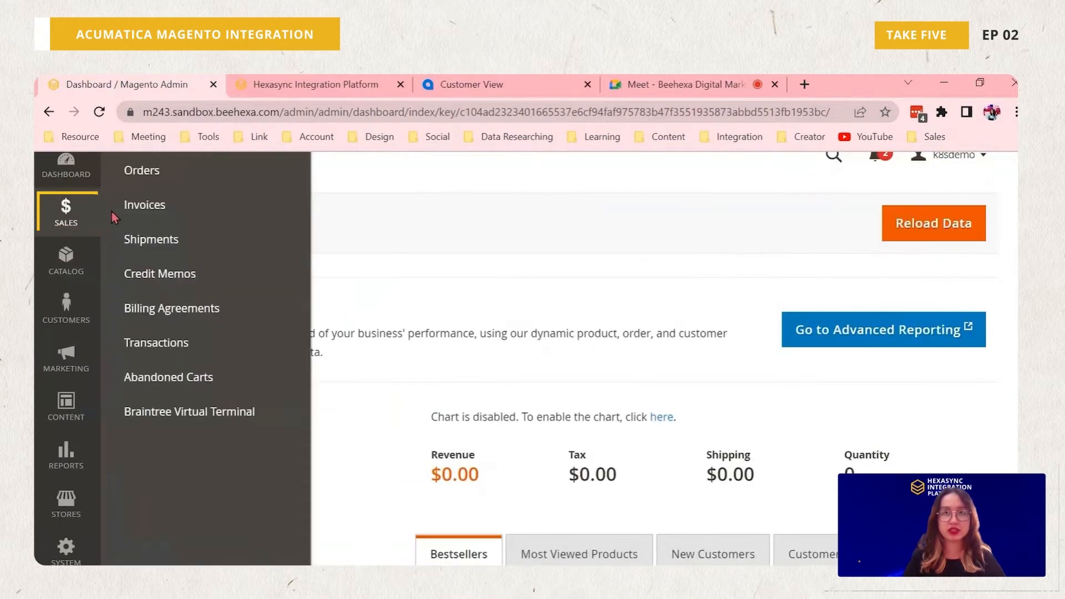
pyautogui.click(203, 176)
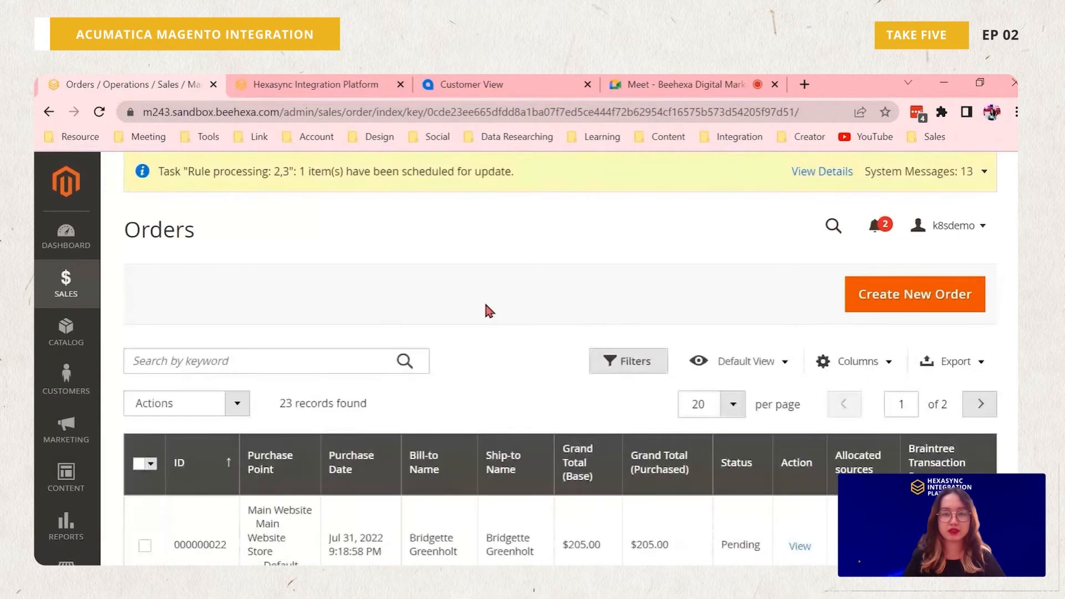
pyautogui.click(884, 309)
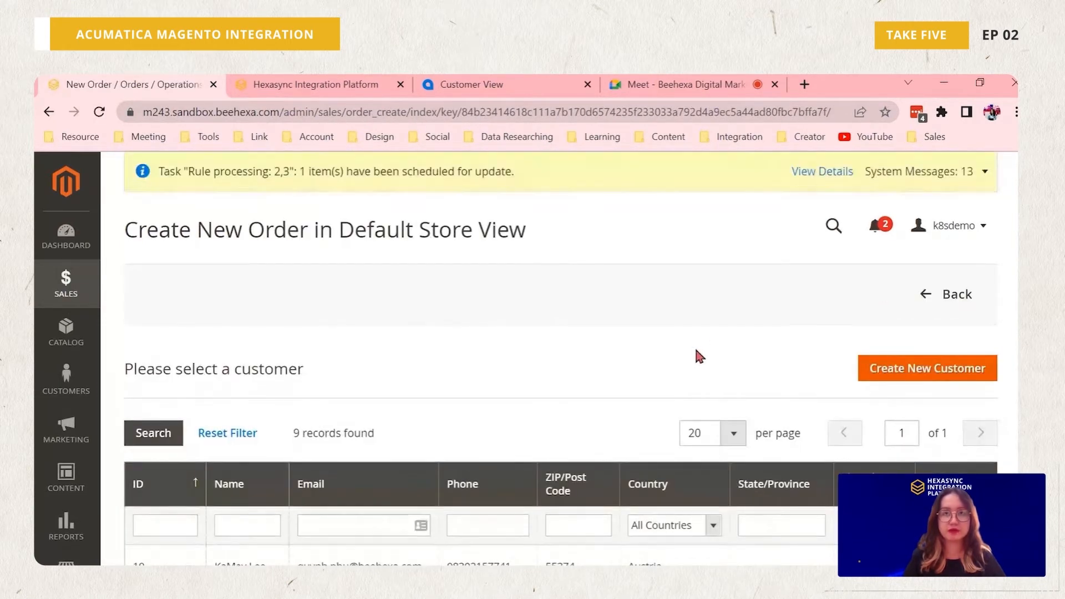
# Step: Choose the first existing customer in the list, the one located in Austria, for the new order
pyautogui.scroll(-2, 674, 362)
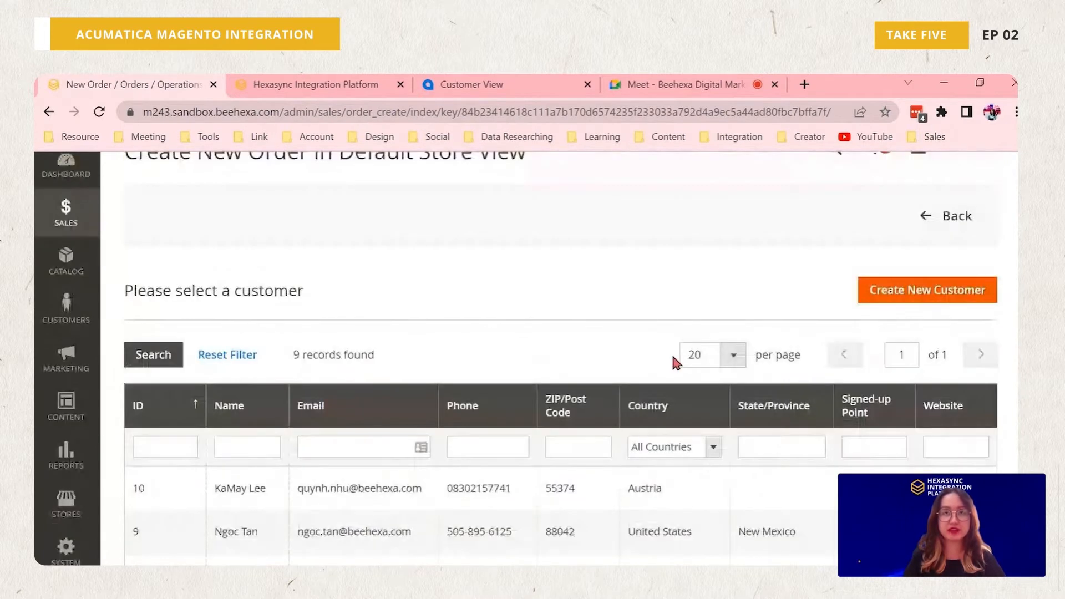
pyautogui.scroll(-2, 673, 357)
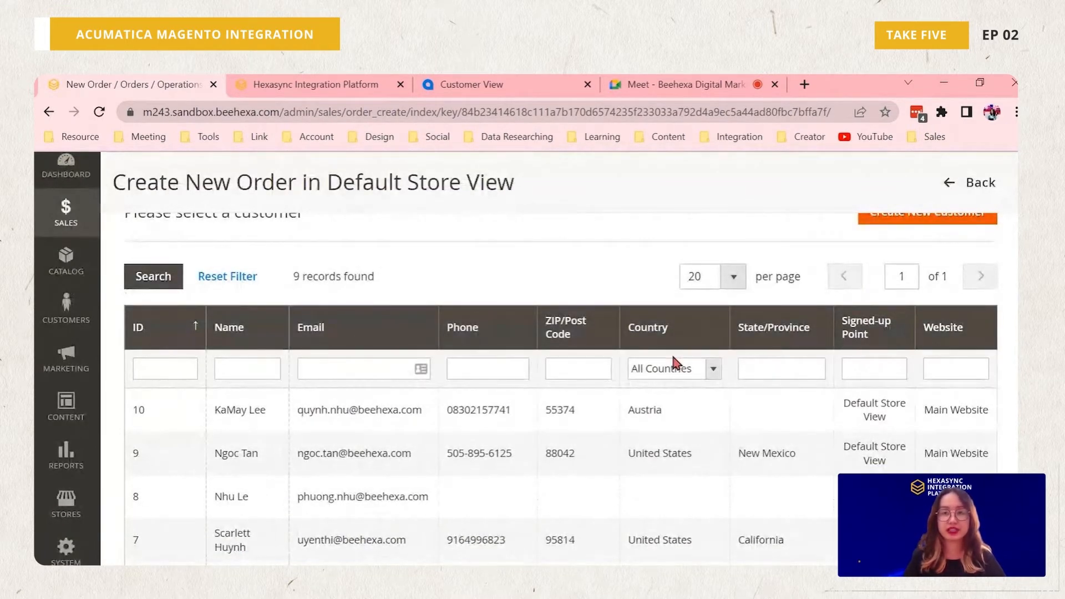
pyautogui.scroll(2, 674, 361)
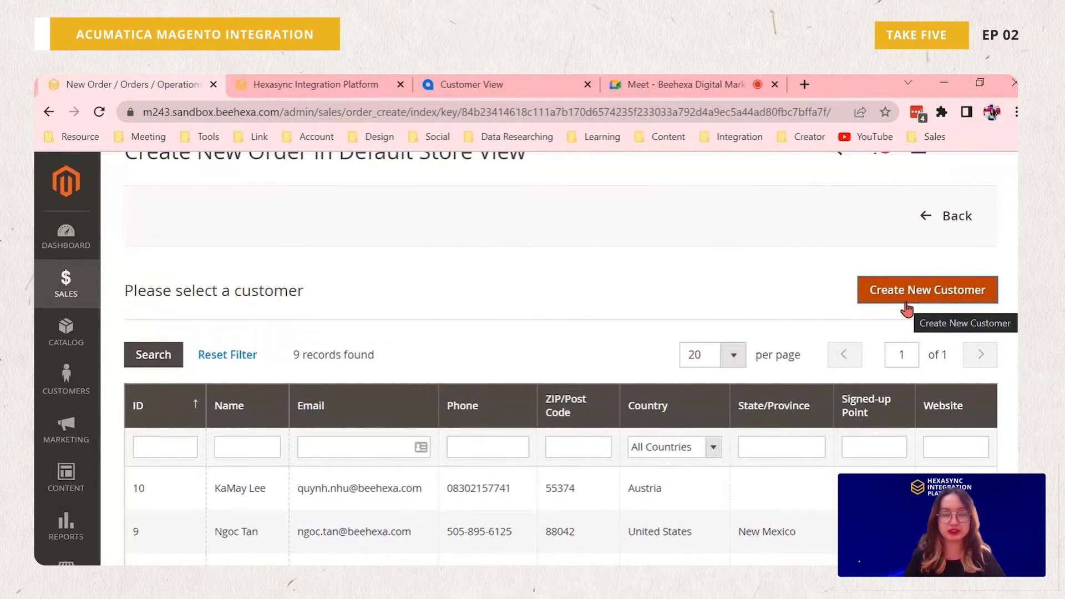
pyautogui.scroll(-4, 590, 316)
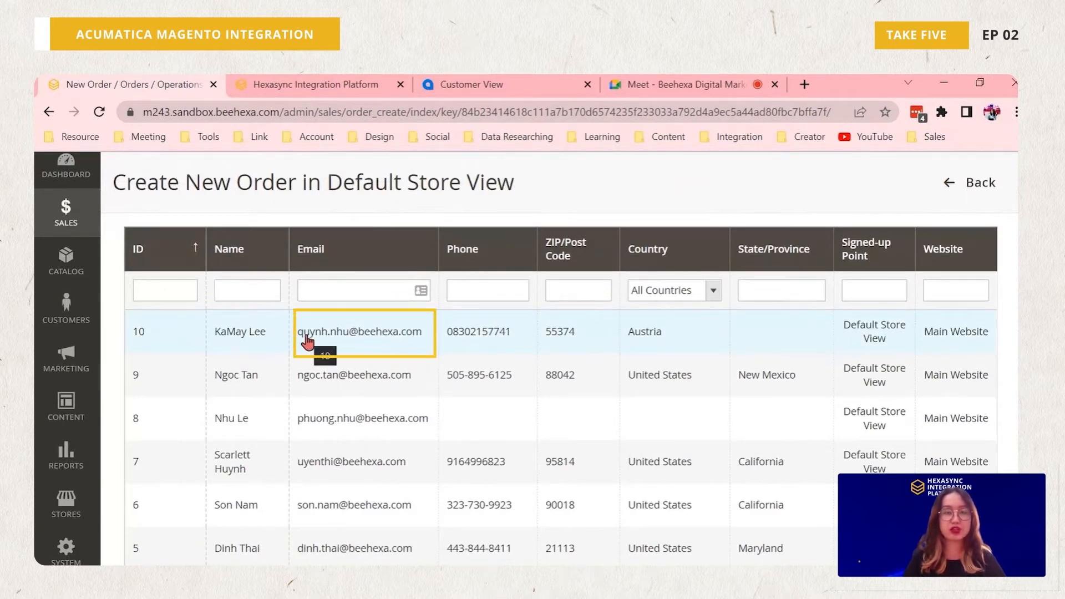
pyautogui.click(339, 342)
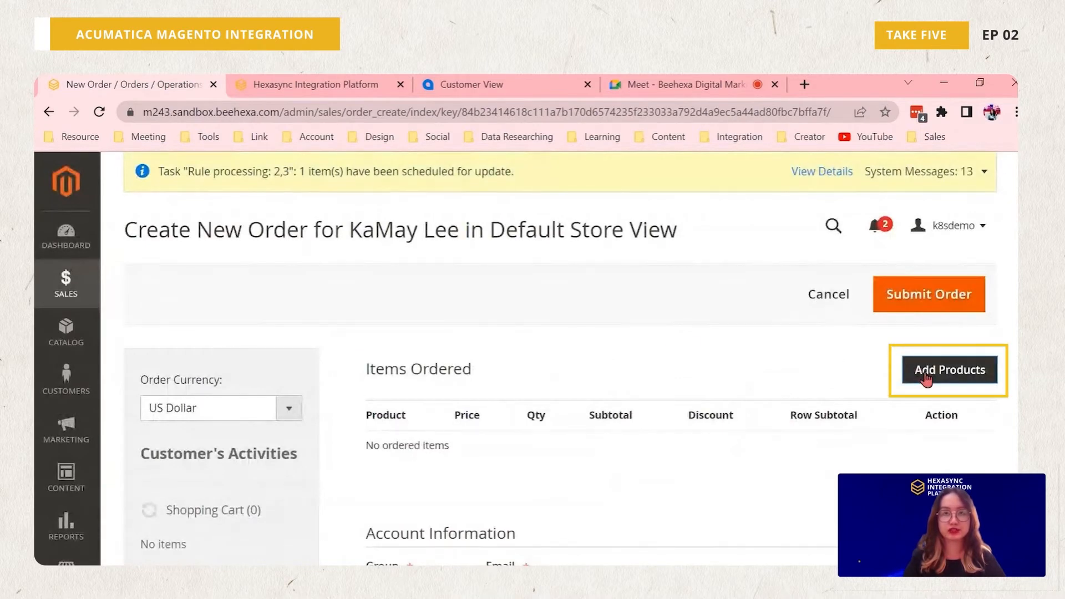
# Step: Find the product with SKU ELEBOSE1 and add it to the order
pyautogui.click(925, 380)
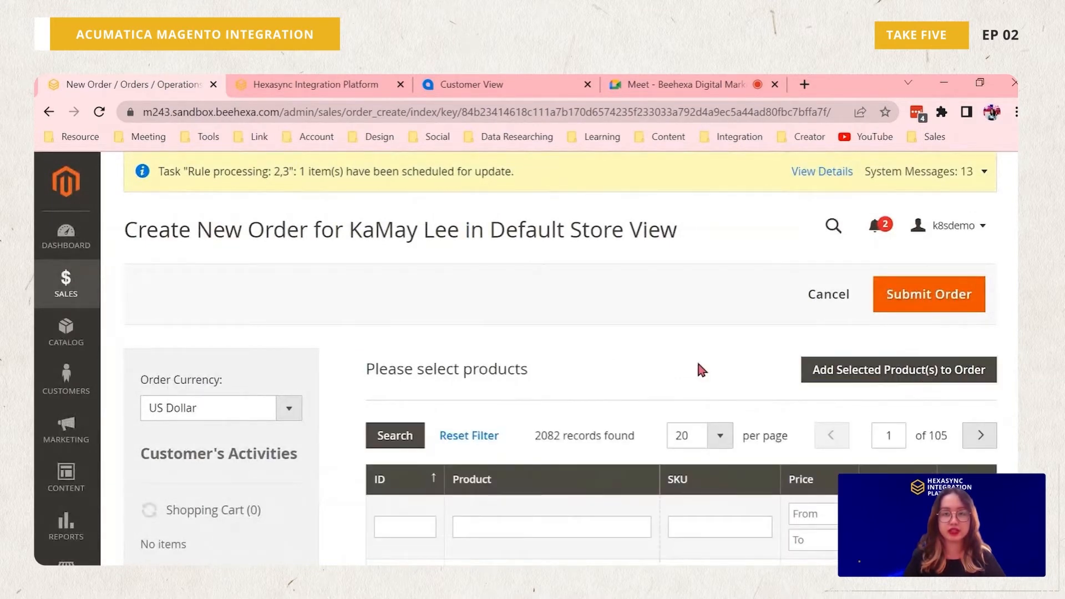
pyautogui.scroll(-1, 697, 361)
pyautogui.scroll(-2, 700, 367)
pyautogui.click(710, 372)
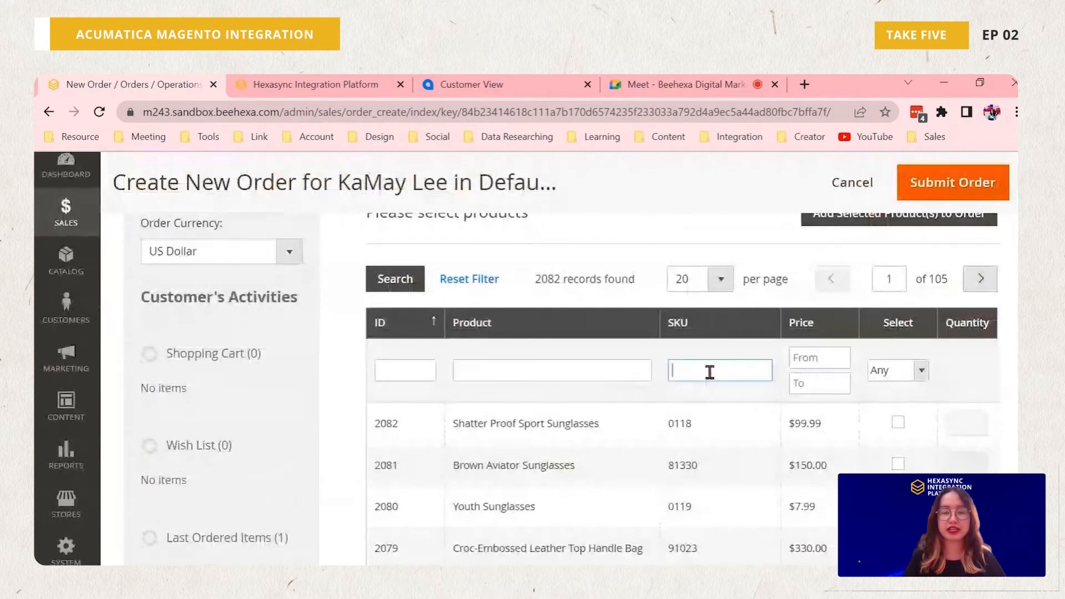
pyautogui.write('ELEBOSE1')
pyautogui.press('Return')
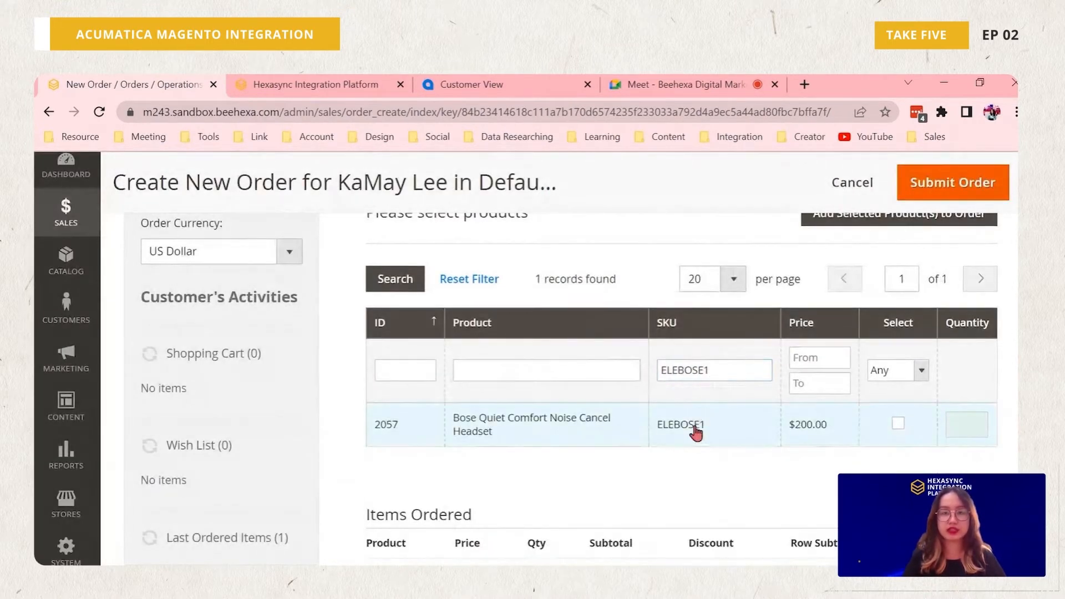
pyautogui.click(892, 423)
pyautogui.scroll(2, 855, 433)
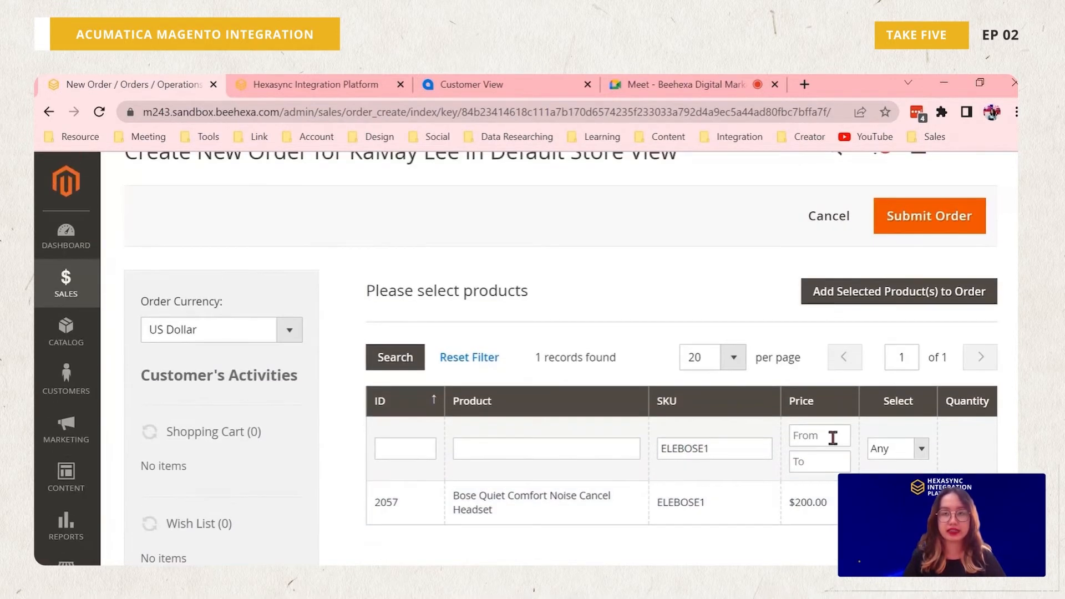
pyautogui.click(842, 305)
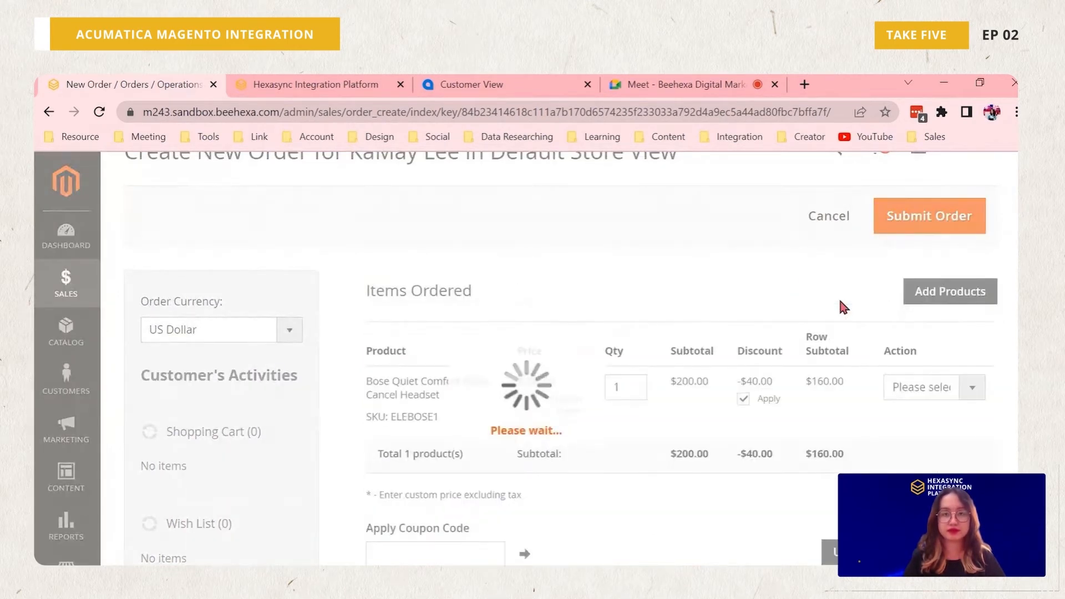
# Step: Remove the discount from the Bose headset line and update the order's items and quantities
pyautogui.click(743, 400)
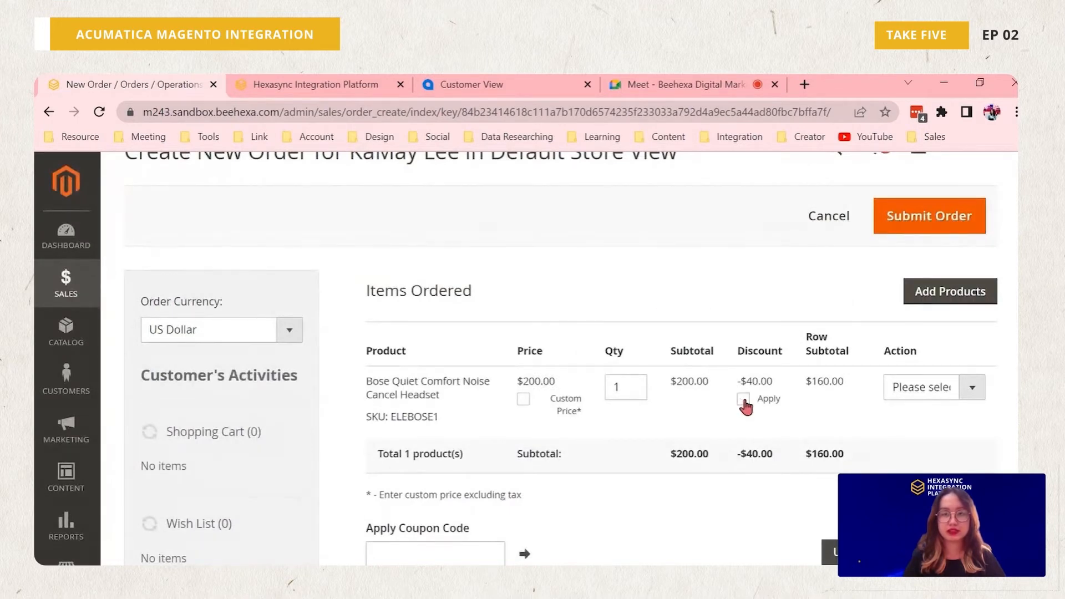
pyautogui.click(830, 552)
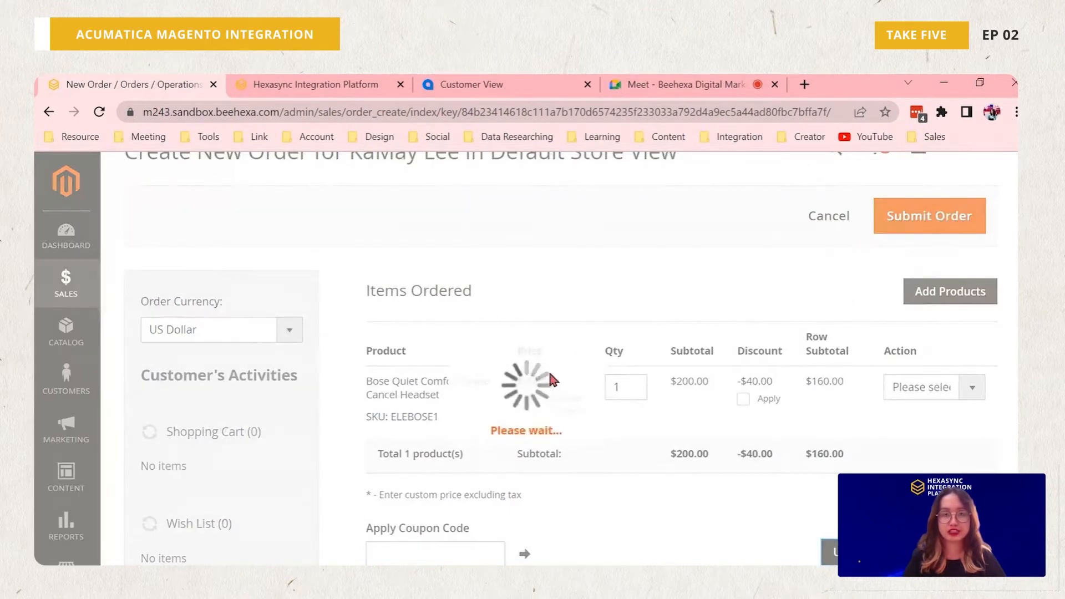
pyautogui.scroll(-2, 549, 372)
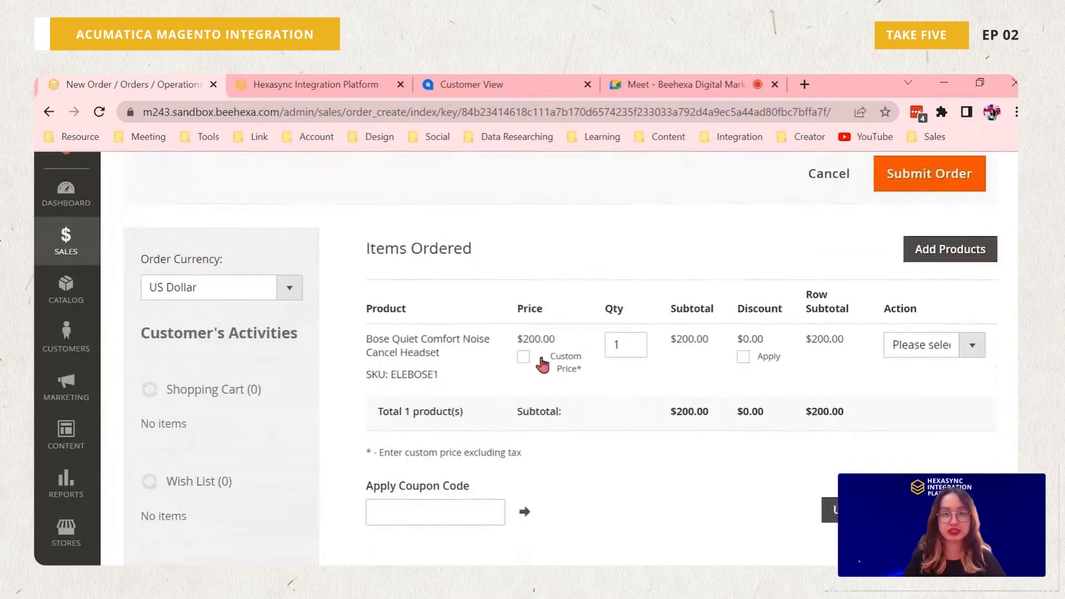
# Step: Set the order's shipping method to Flat Rate, Fixed - $5.00, and submit the order
pyautogui.scroll(-5, 554, 382)
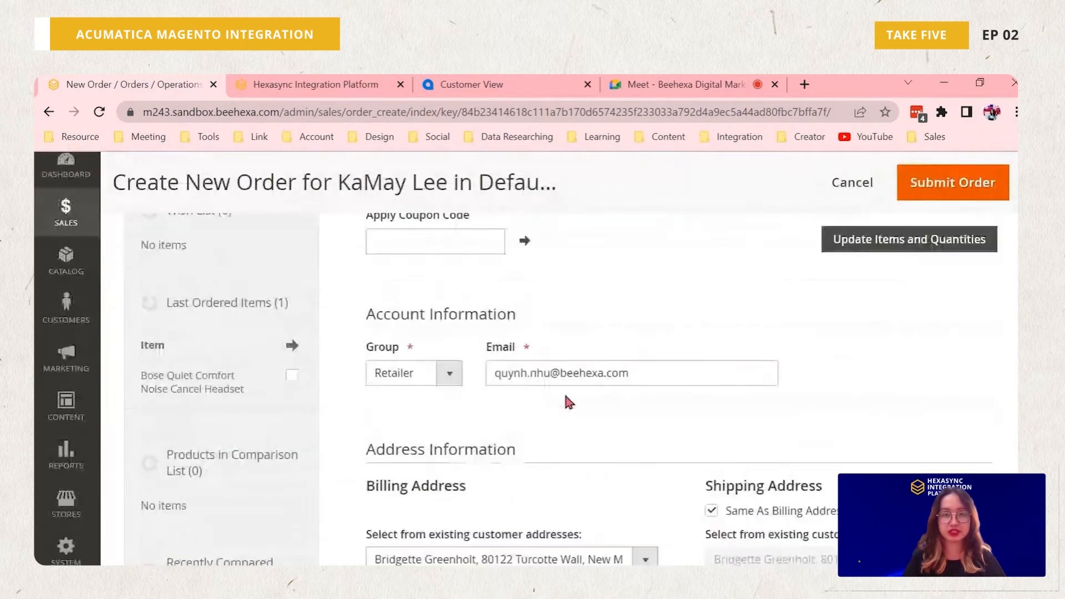
pyautogui.scroll(-1, 565, 396)
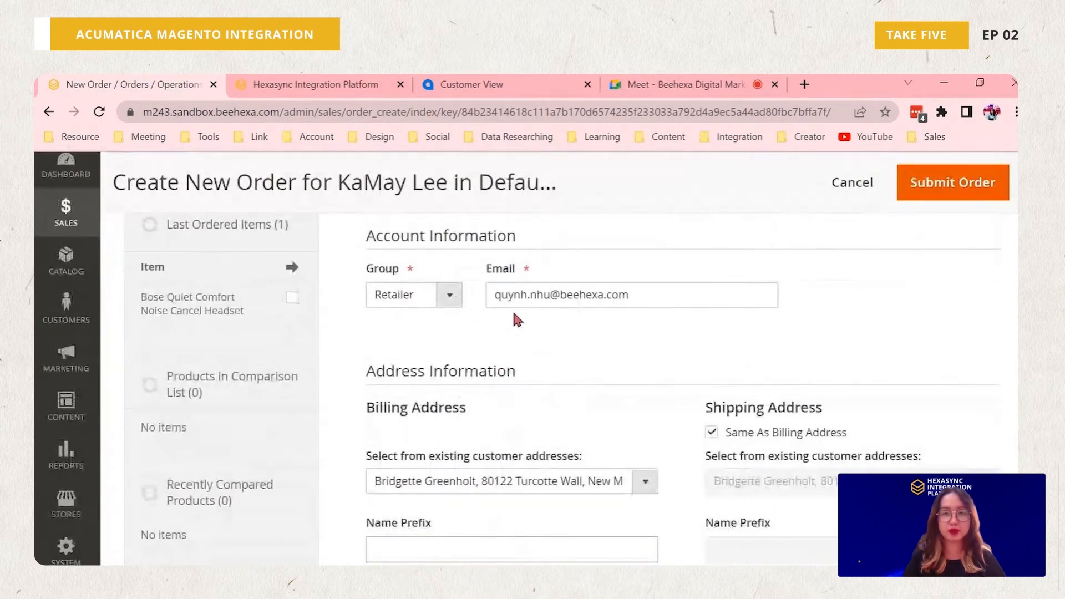
pyautogui.scroll(-3, 517, 319)
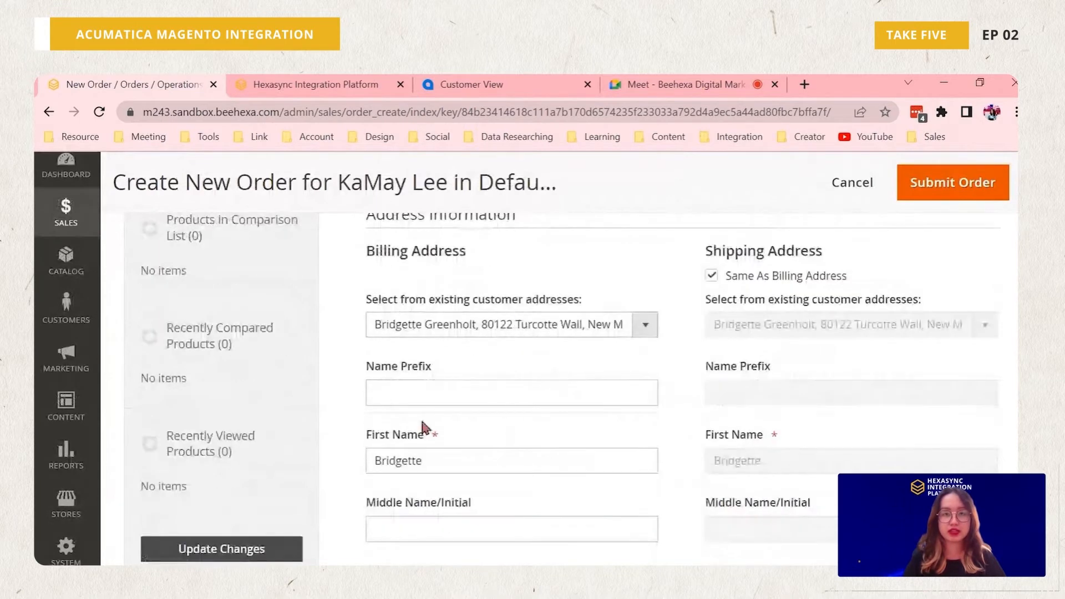
pyautogui.scroll(-4, 417, 427)
pyautogui.scroll(-3, 416, 400)
pyautogui.scroll(-6, 438, 405)
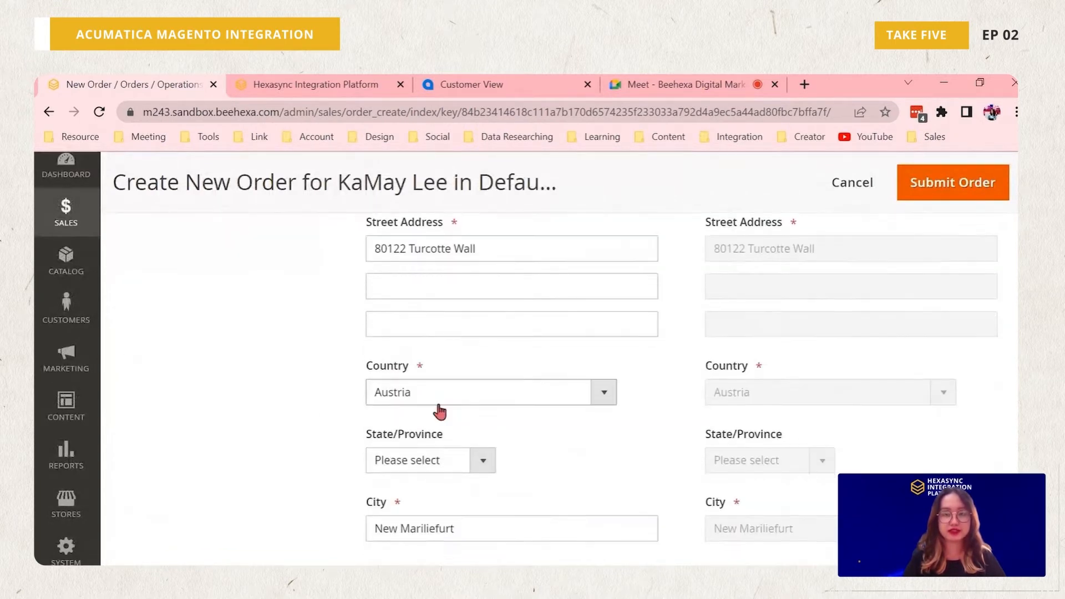
pyautogui.scroll(-9, 440, 412)
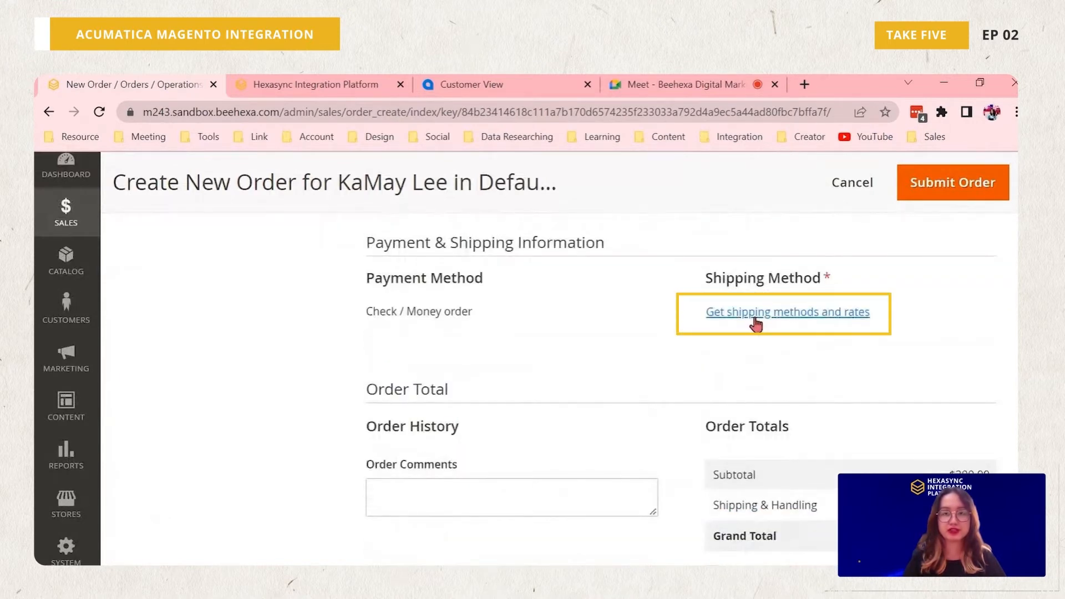
pyautogui.click(756, 319)
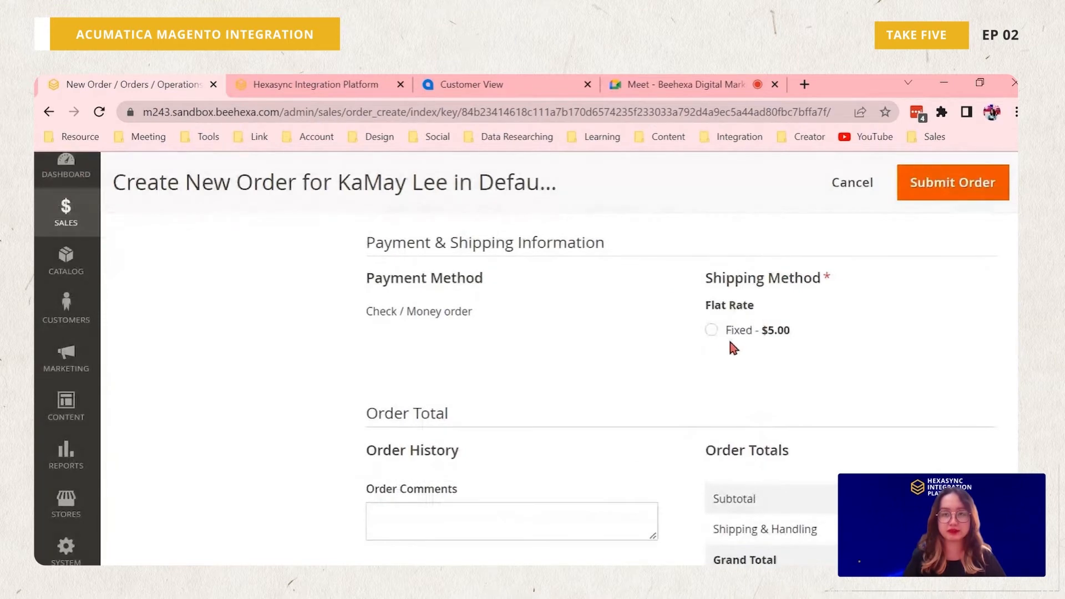
pyautogui.click(711, 330)
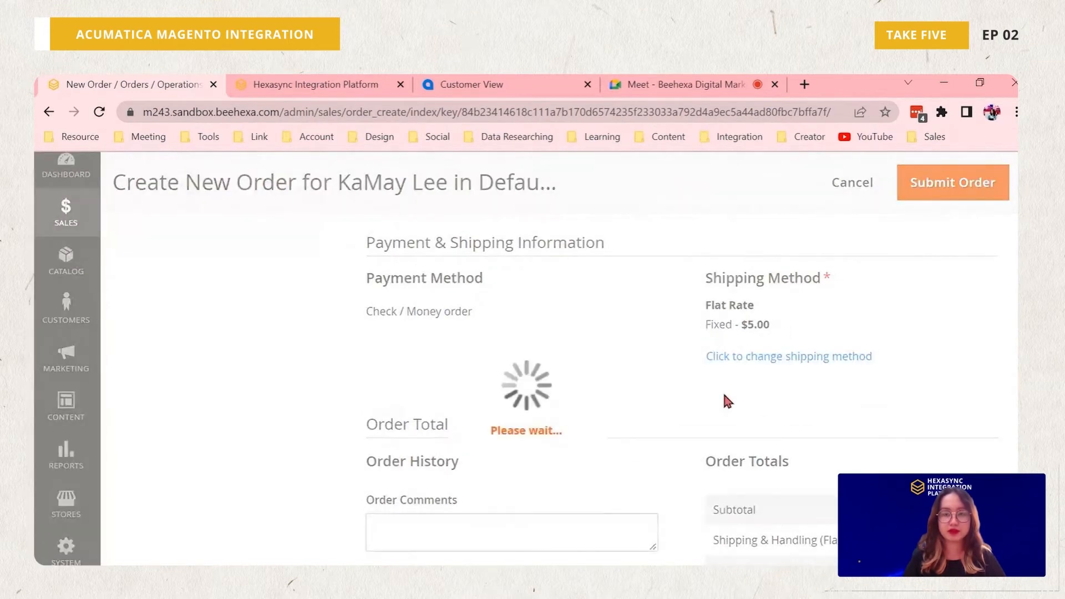
pyautogui.scroll(-3, 726, 400)
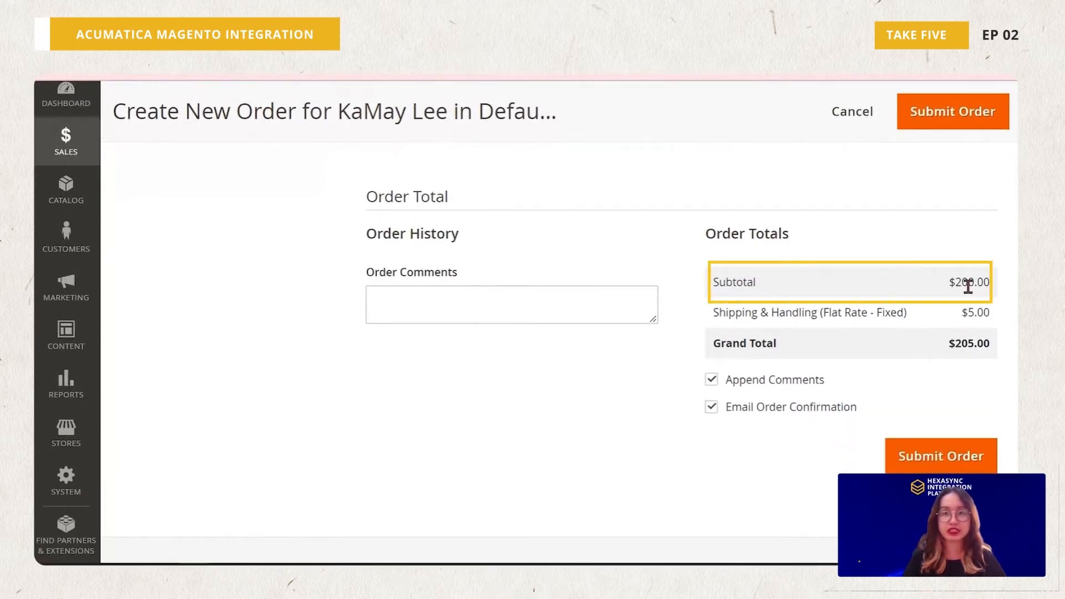
pyautogui.click(932, 465)
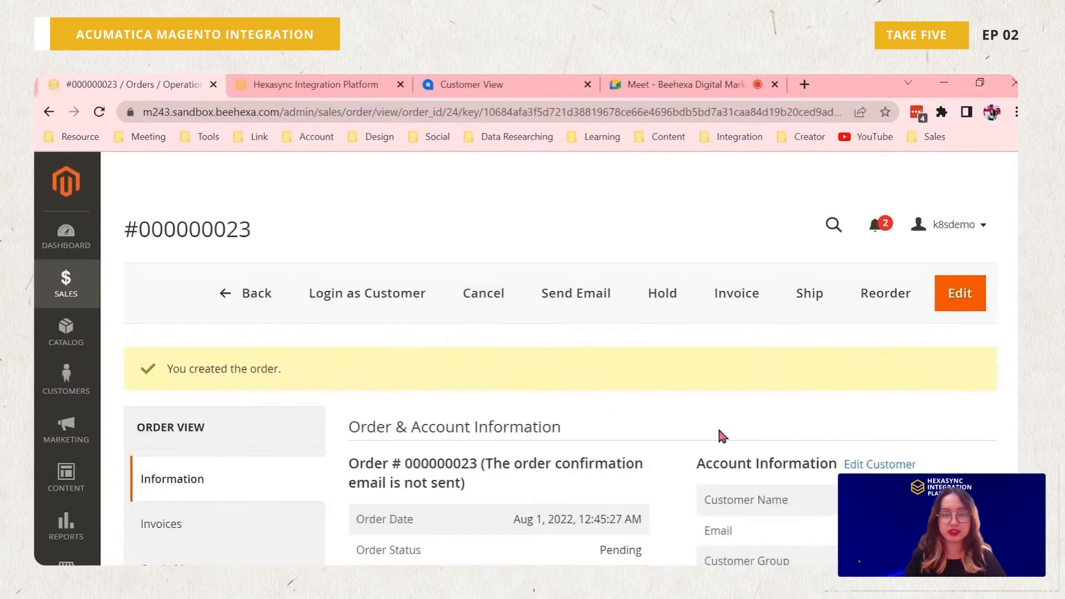
# Step: Copy the new order's number from its order information
pyautogui.scroll(-1, 580, 401)
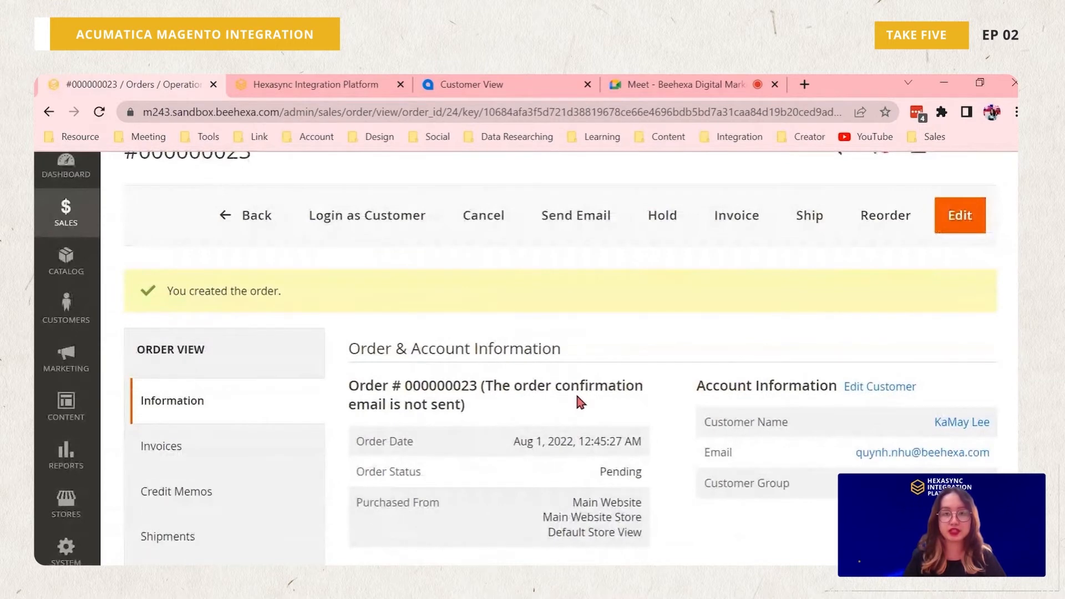
pyautogui.scroll(-1, 578, 403)
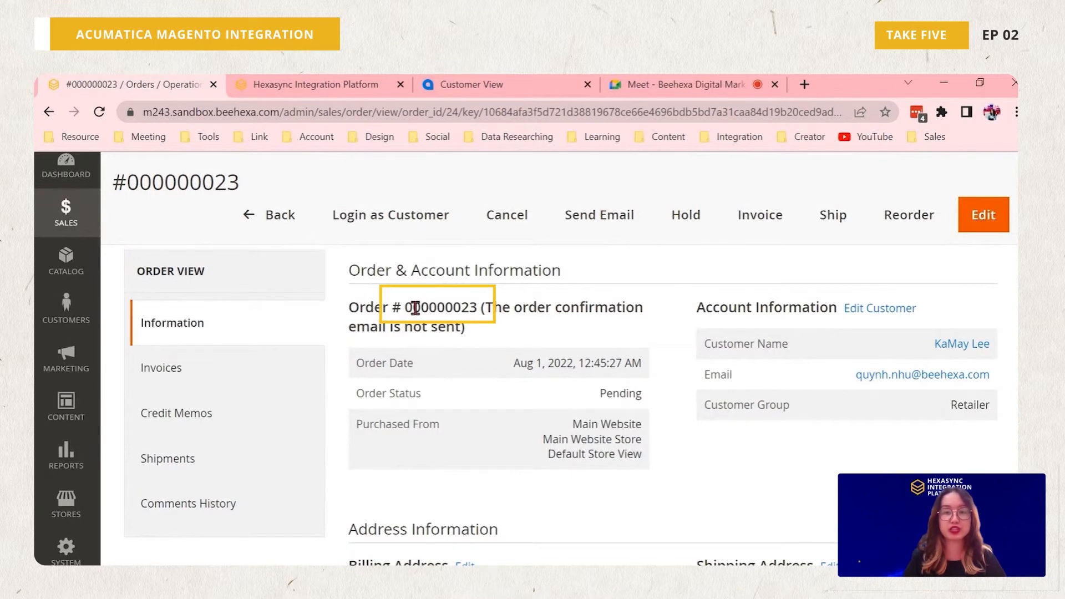
pyautogui.moveTo(407, 304)
pyautogui.mouseDown()
pyautogui.moveTo(477, 307)
pyautogui.moveTo(464, 307)
pyautogui.mouseUp()
pyautogui.rightClick(464, 307)
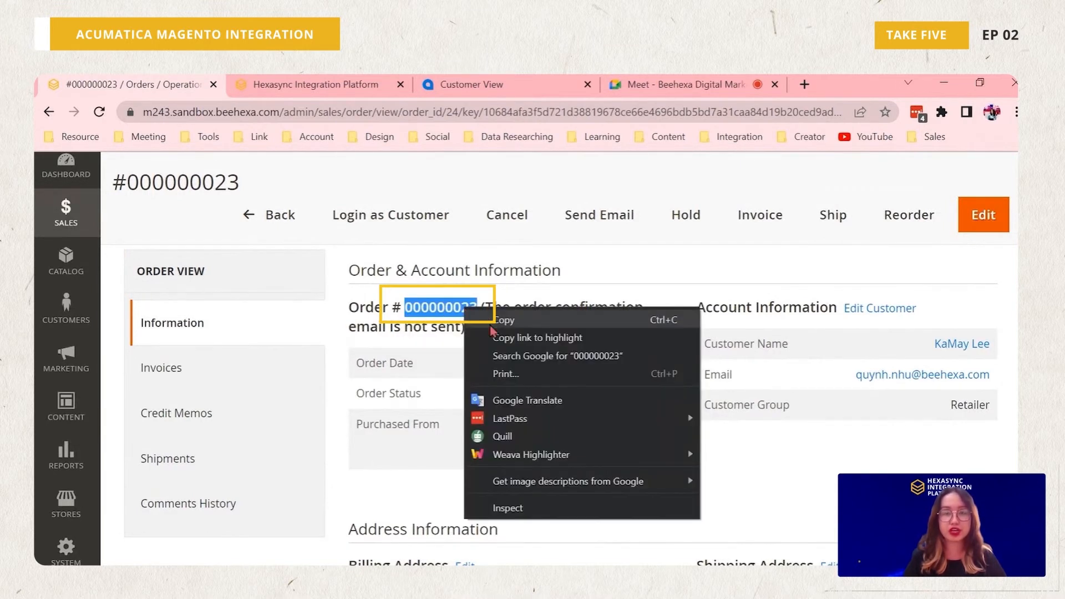
pyautogui.click(492, 324)
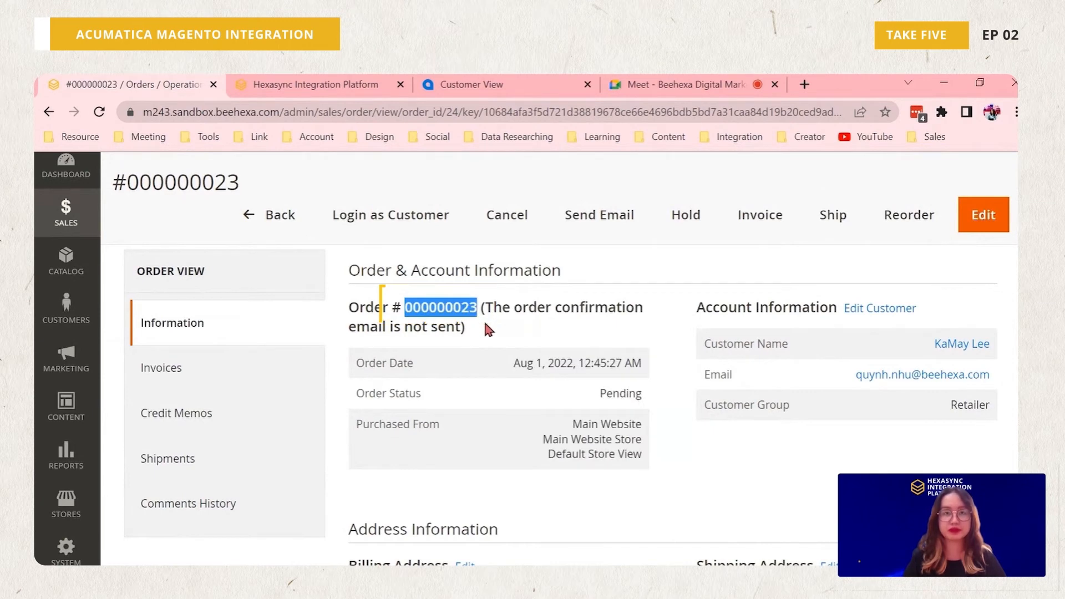
# Step: Switch to the Hexasync Integration Platform and open the tasks of the [Demo] Acumatica - Magento Integration profile
pyautogui.click(335, 85)
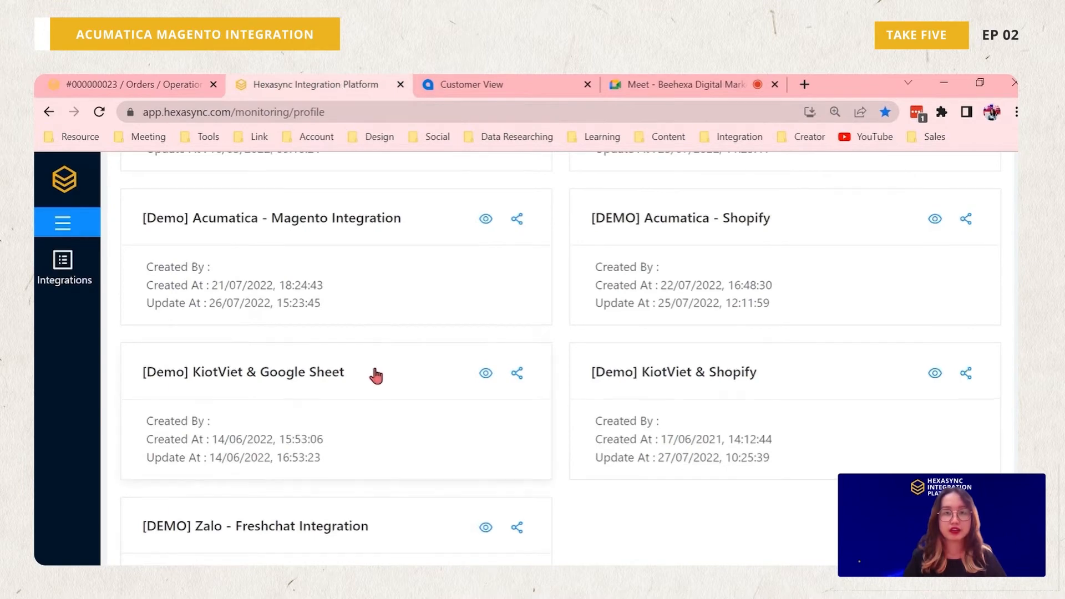
pyautogui.scroll(5, 373, 373)
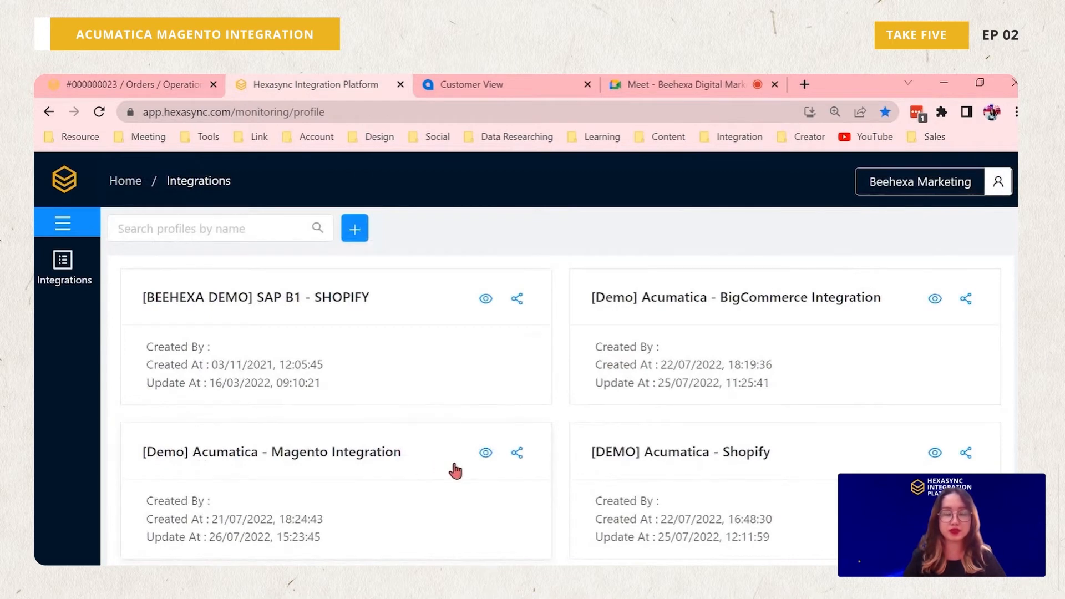
pyautogui.scroll(-2, 455, 470)
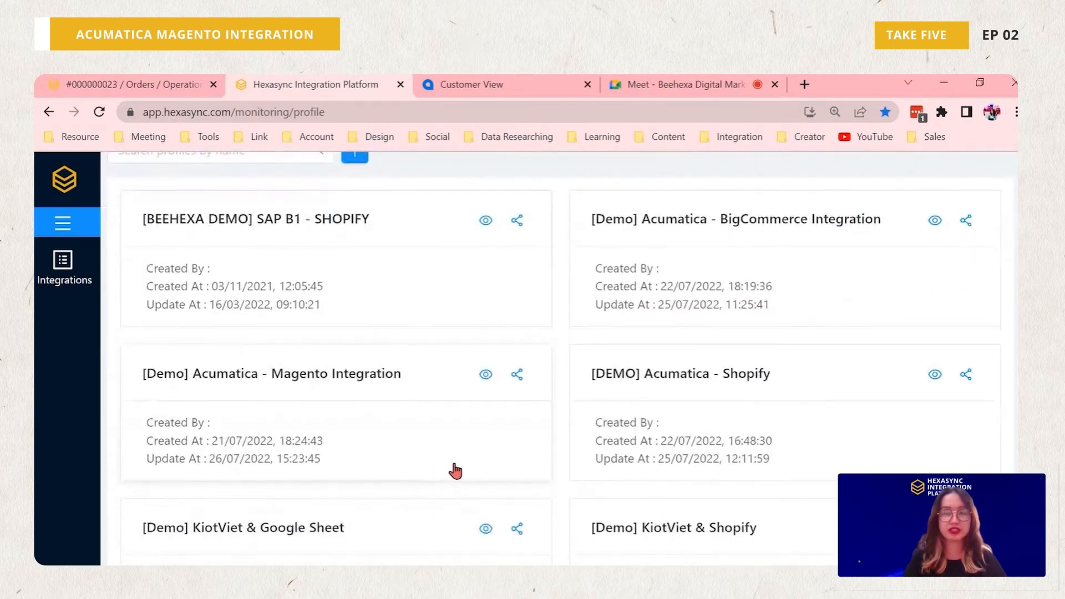
pyautogui.scroll(-2, 455, 470)
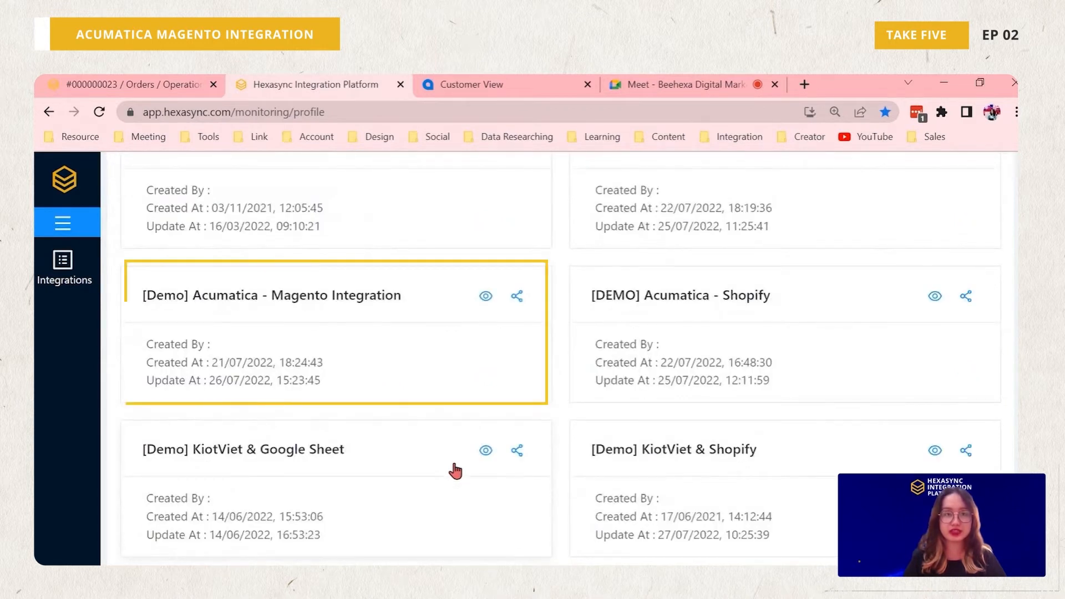
pyautogui.click(420, 367)
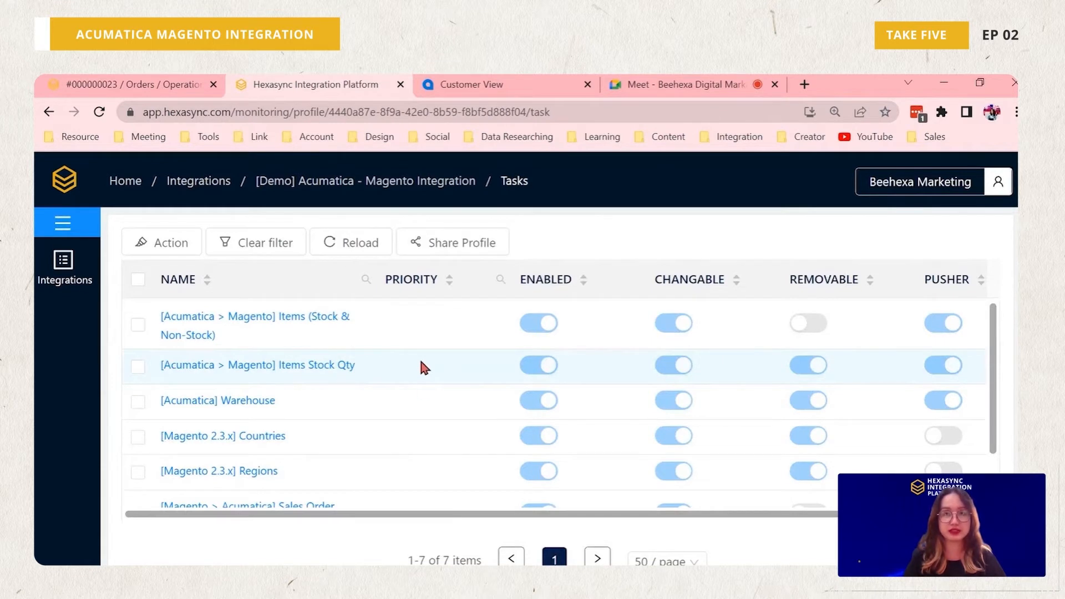
# Step: Open the monitored data of the [Magento > Acumatica] Sales Orders task
pyautogui.scroll(-2, 389, 415)
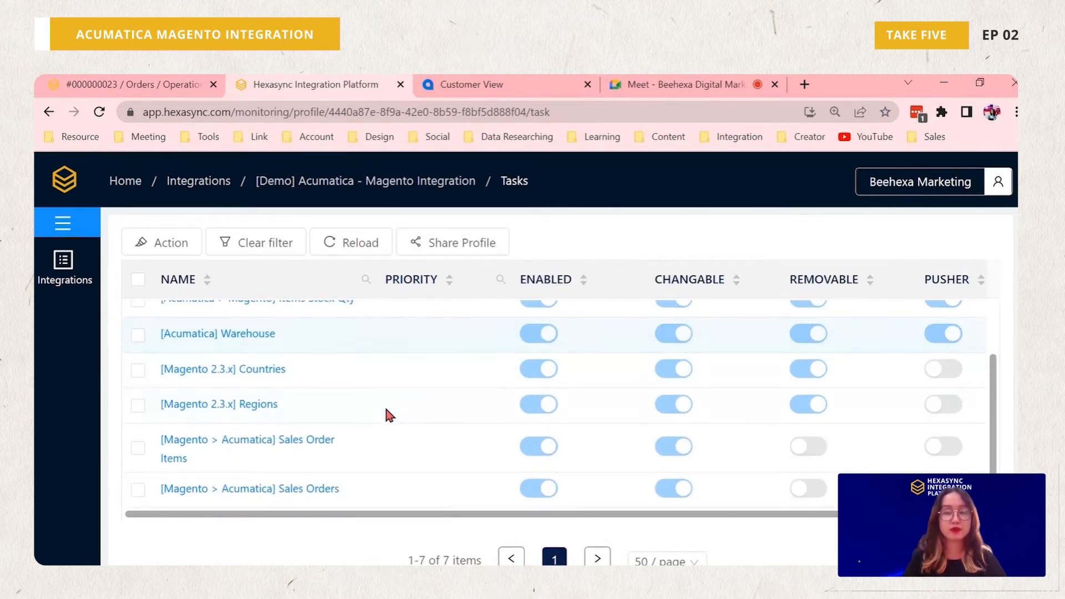
pyautogui.click(297, 494)
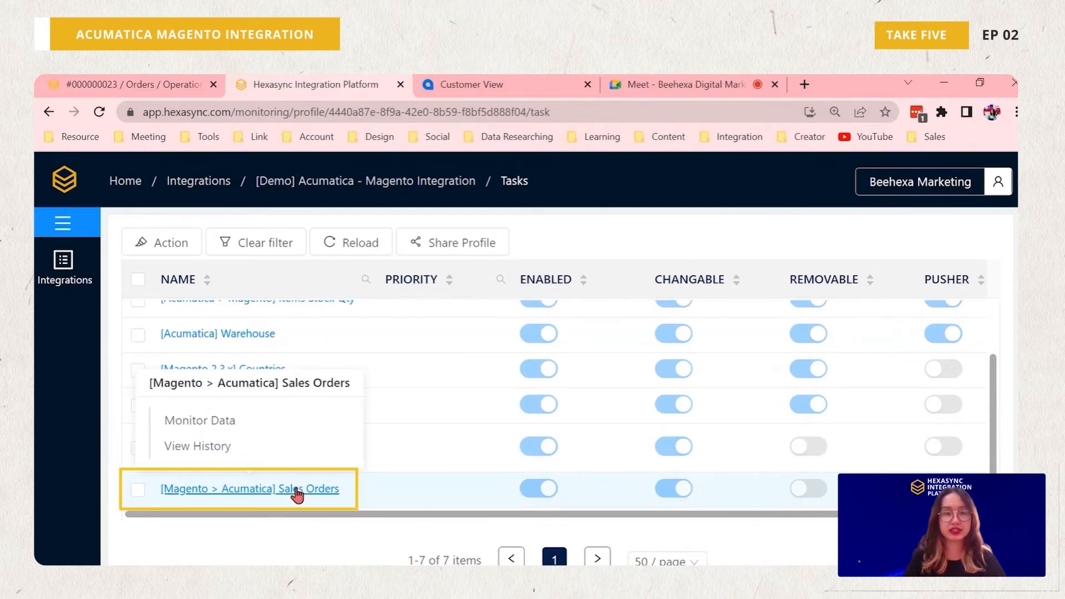
pyautogui.click(225, 424)
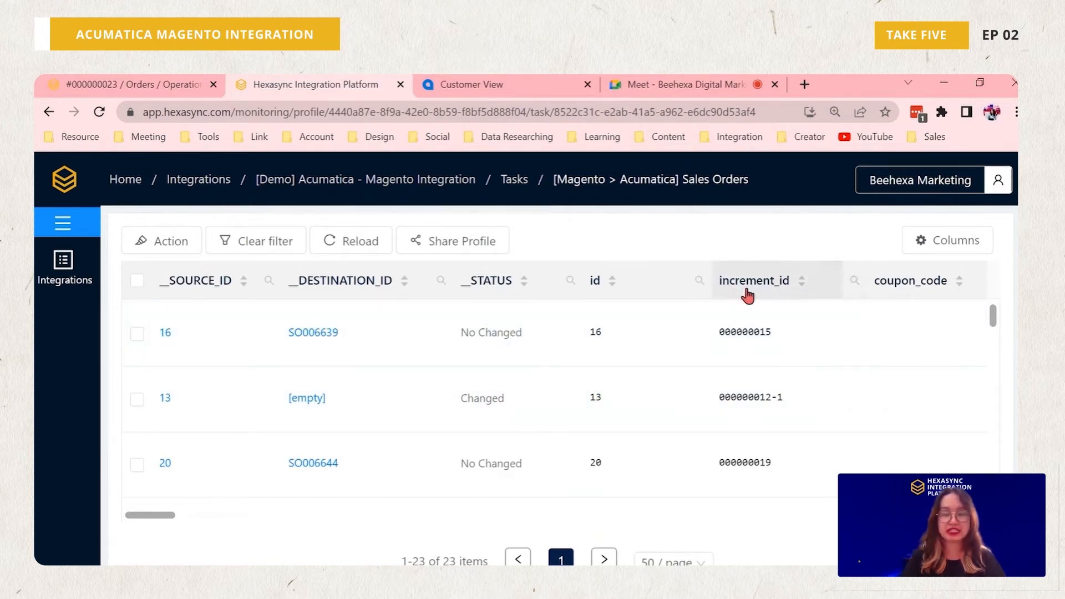
# Step: Filter the sales order records by increment_id using the copied Magento order number
pyautogui.click(855, 292)
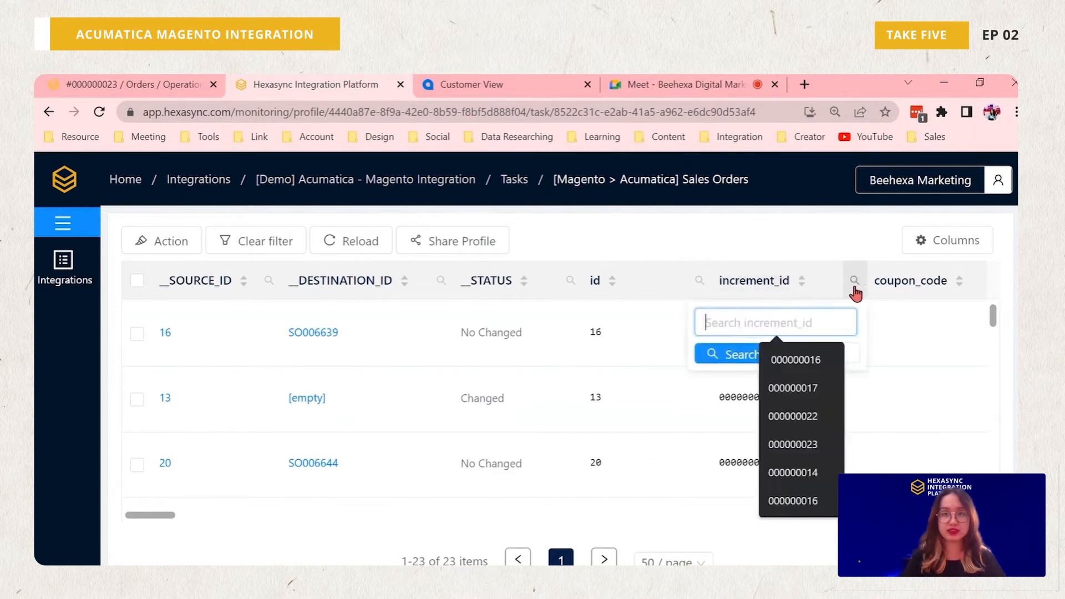
pyautogui.rightClick(778, 328)
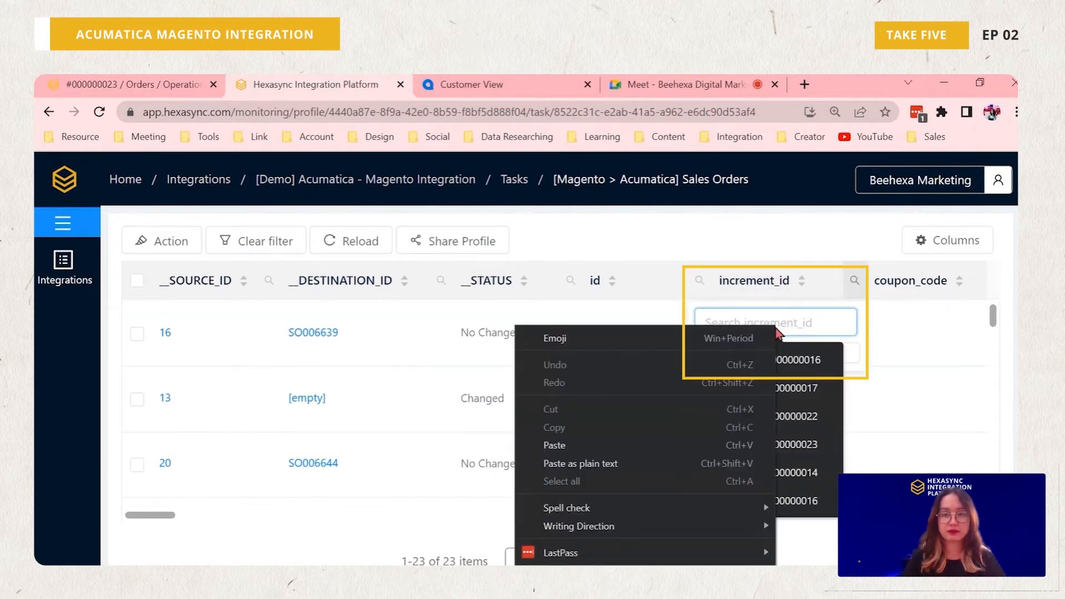
pyautogui.click(638, 445)
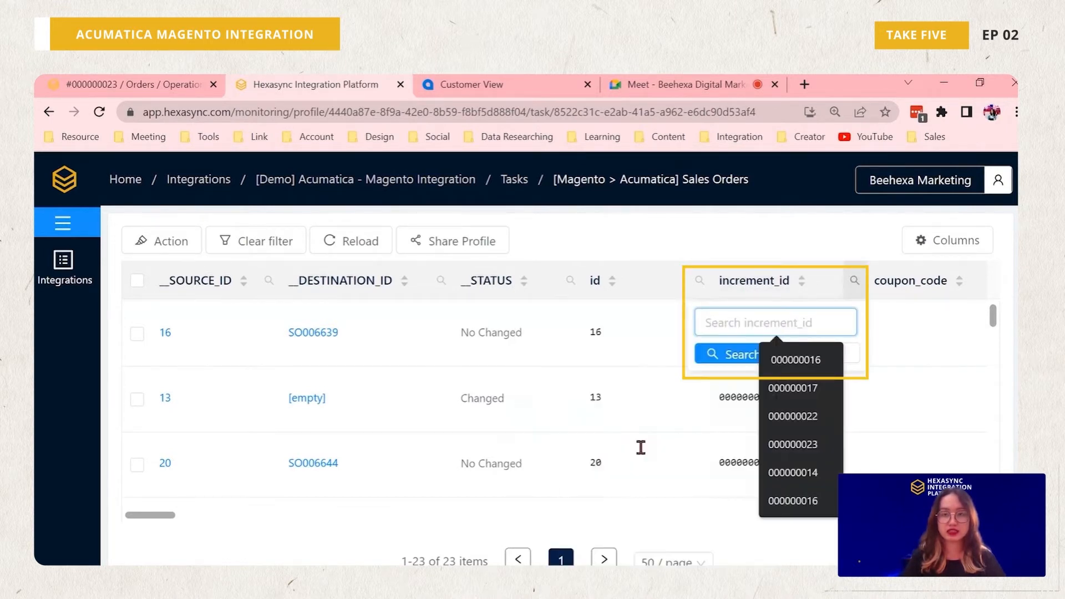
pyautogui.click(728, 361)
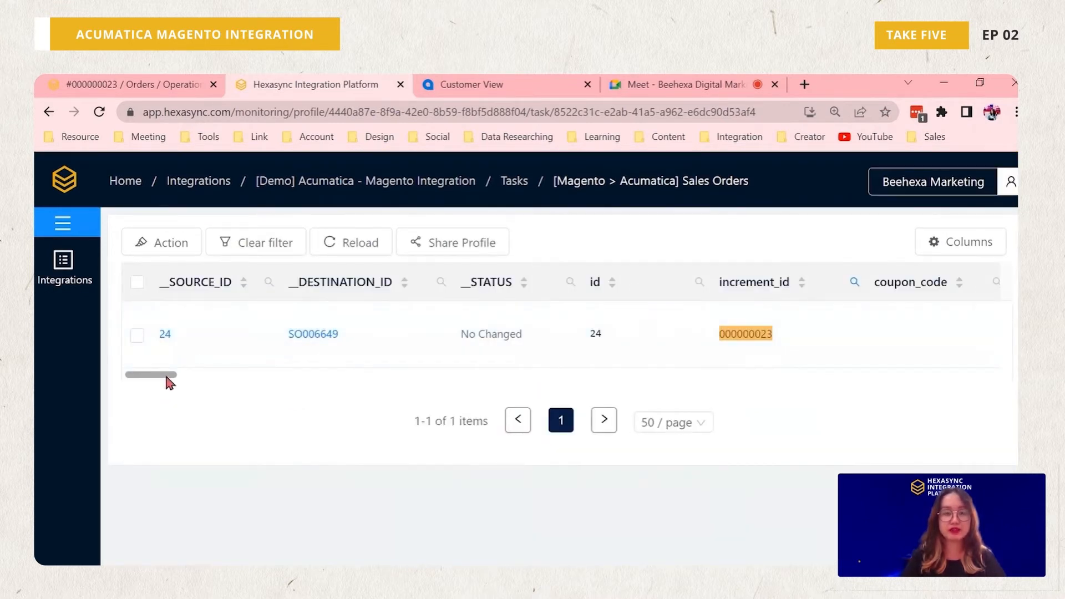
# Step: Examine the synced order's customer, discount, grand total, subtotal, tax and shipping columns, returning to the first columns
pyautogui.moveTo(169, 381); pyautogui.dragTo(187, 382)
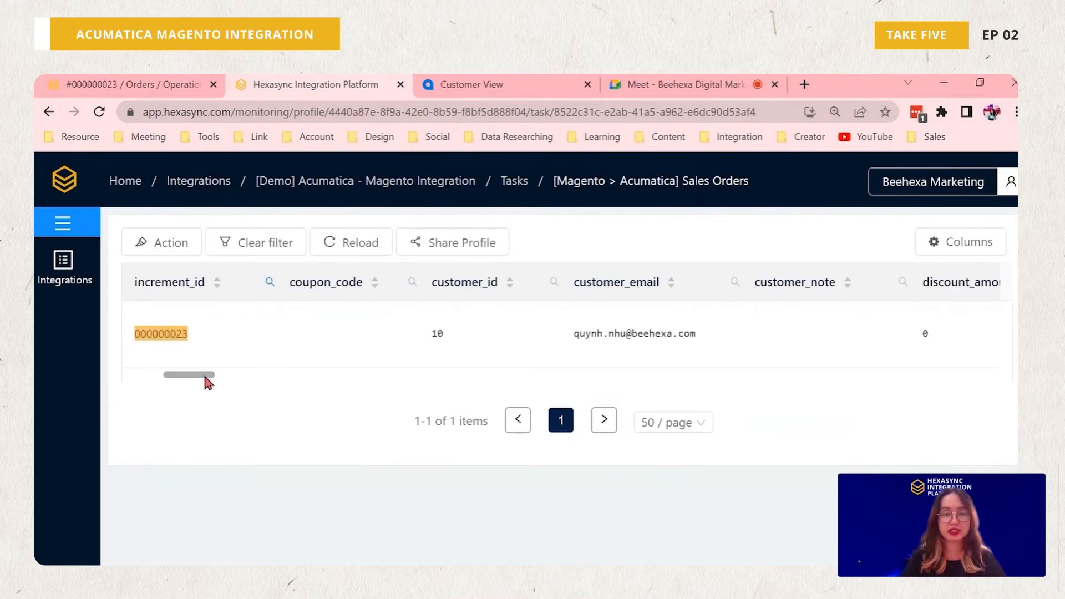
pyautogui.moveTo(207, 377); pyautogui.dragTo(269, 378)
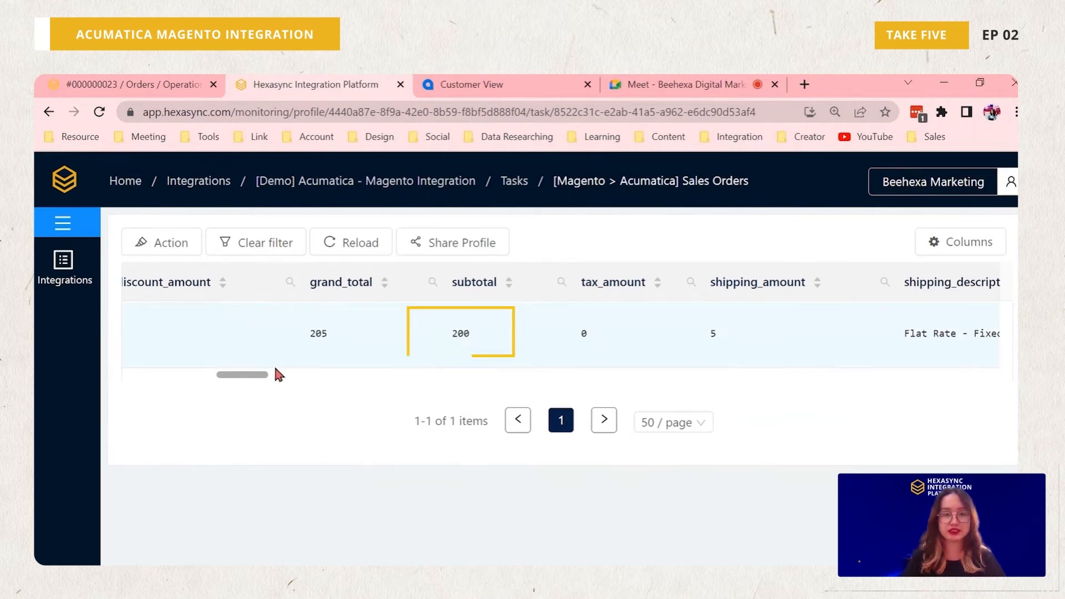
pyautogui.moveTo(261, 380); pyautogui.dragTo(148, 380)
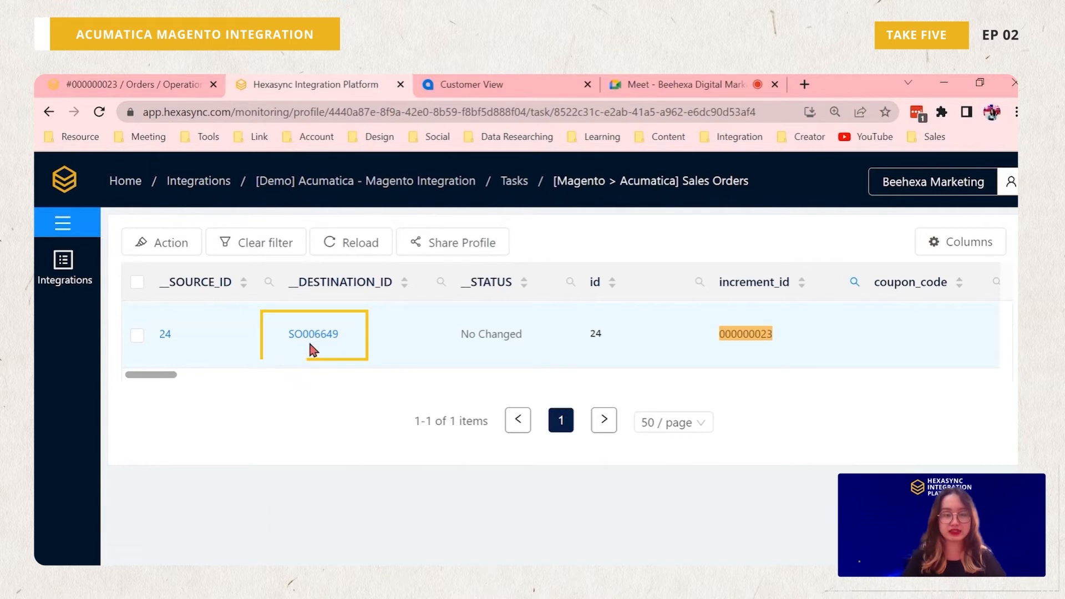
# Step: Copy the synced order's destination ID from its record
pyautogui.moveTo(284, 335); pyautogui.dragTo(339, 334)
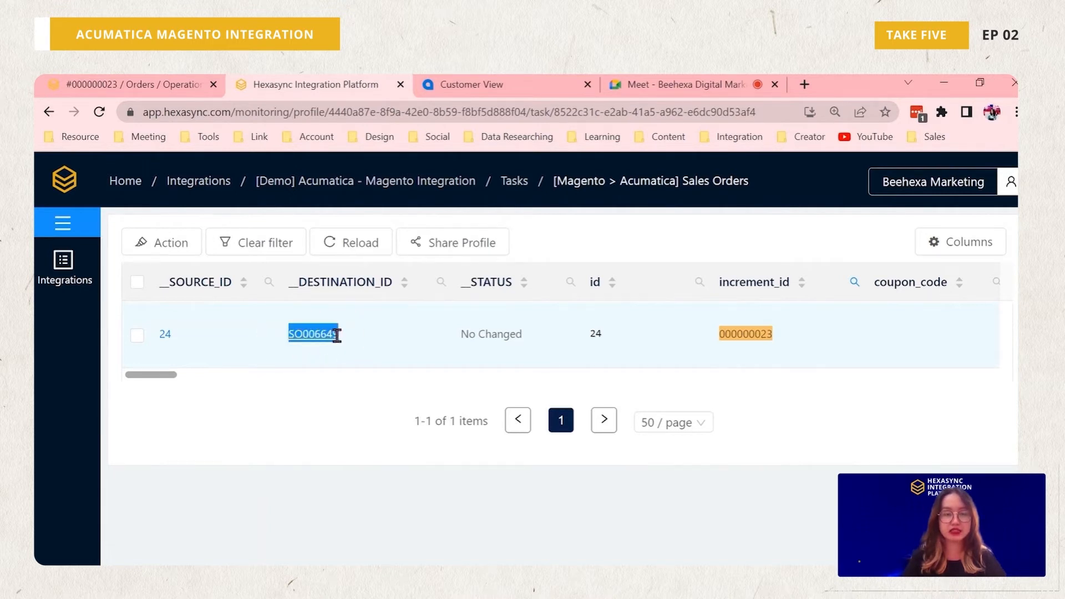
pyautogui.rightClick(321, 343)
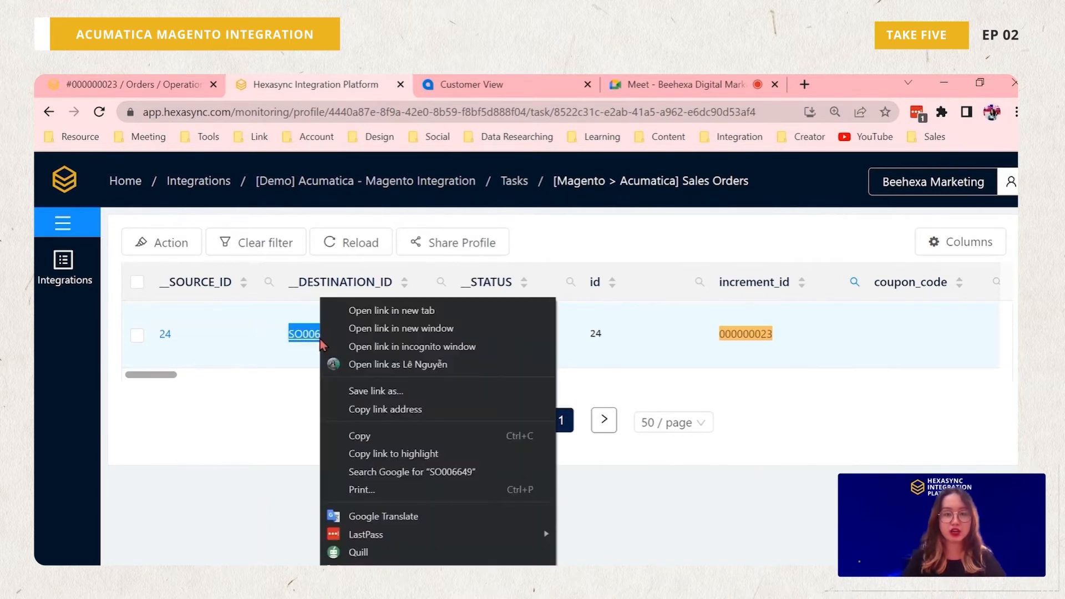
pyautogui.click(375, 442)
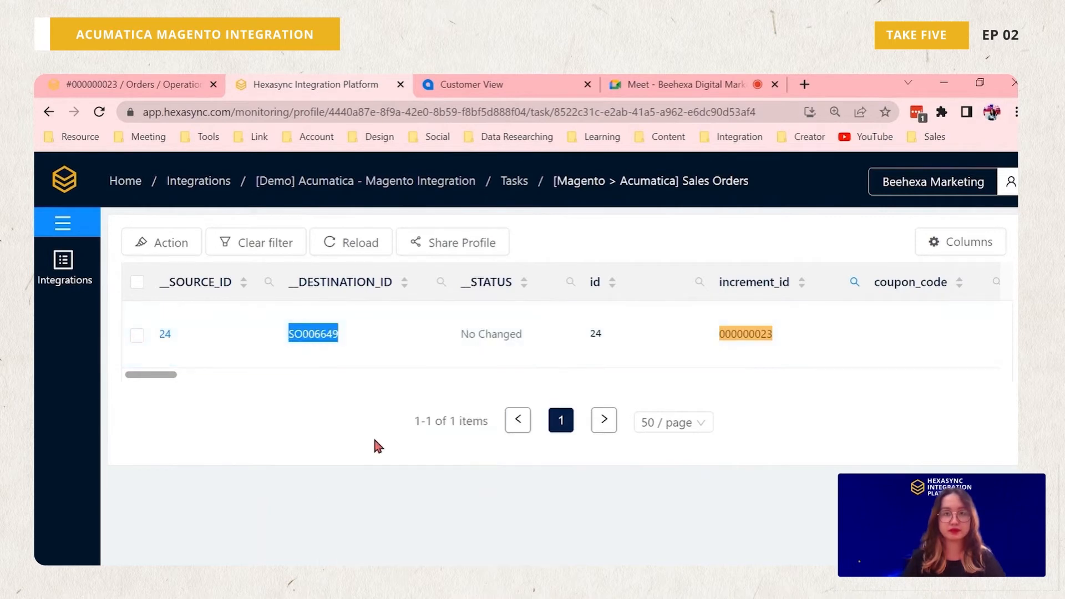
# Step: Switch to Acumatica and open the list of Sales Orders transactions
pyautogui.click(455, 85)
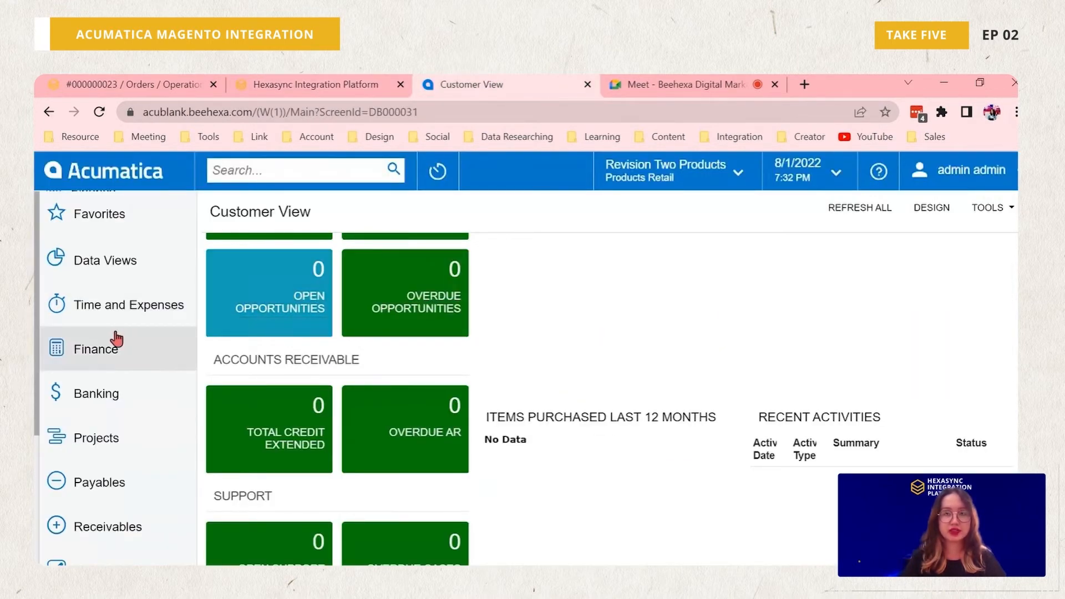
pyautogui.scroll(-2, 113, 333)
pyautogui.scroll(-2, 107, 397)
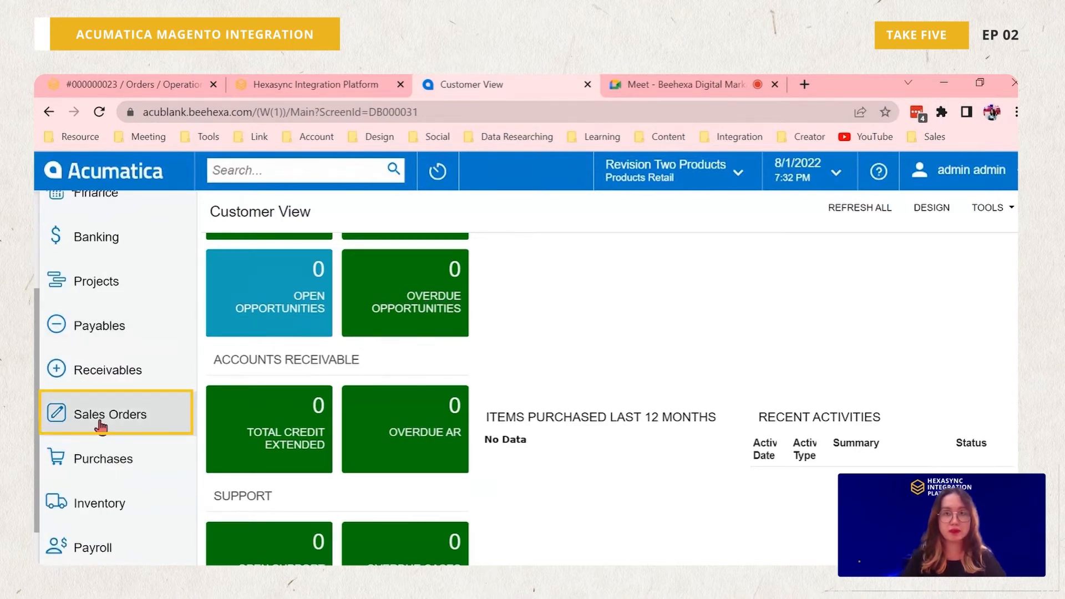
pyautogui.click(101, 425)
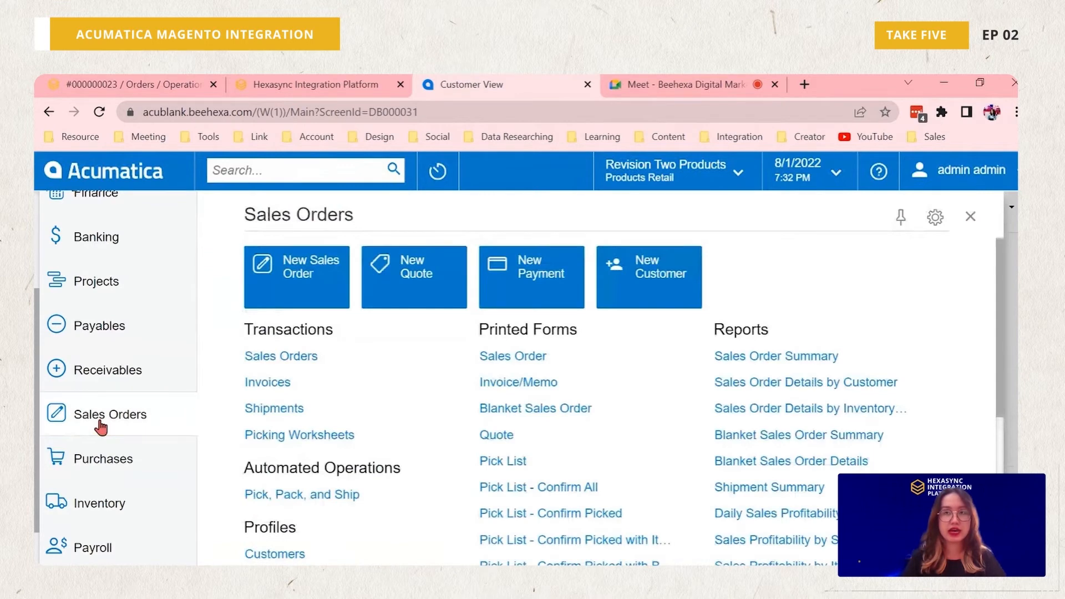
pyautogui.click(298, 359)
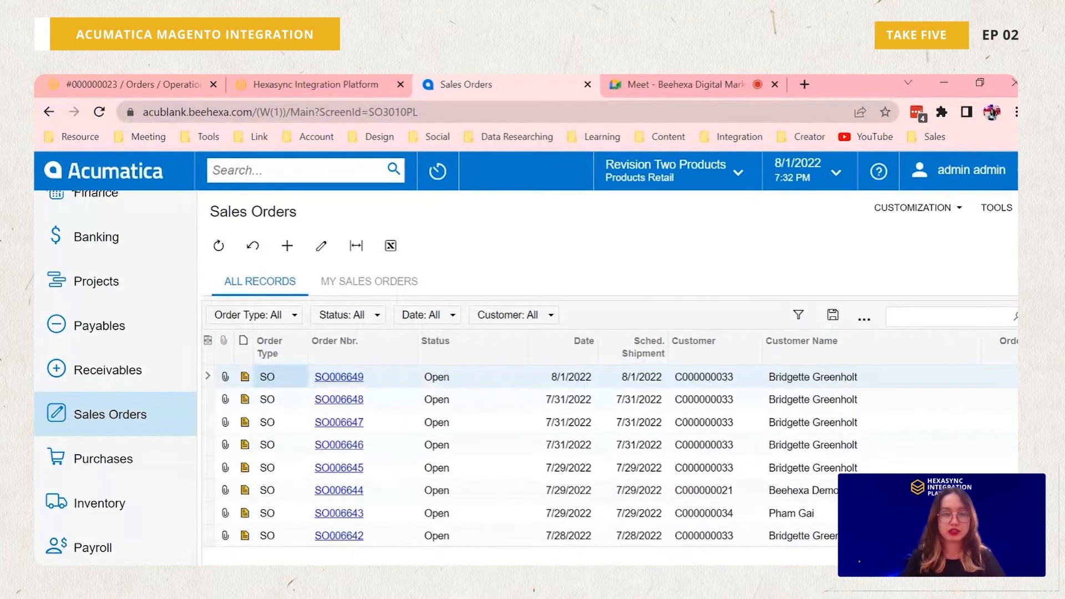
# Step: Find and open the sales order matching the copied destination ID, and examine its headset line, unit price and order totals
pyautogui.click(300, 170)
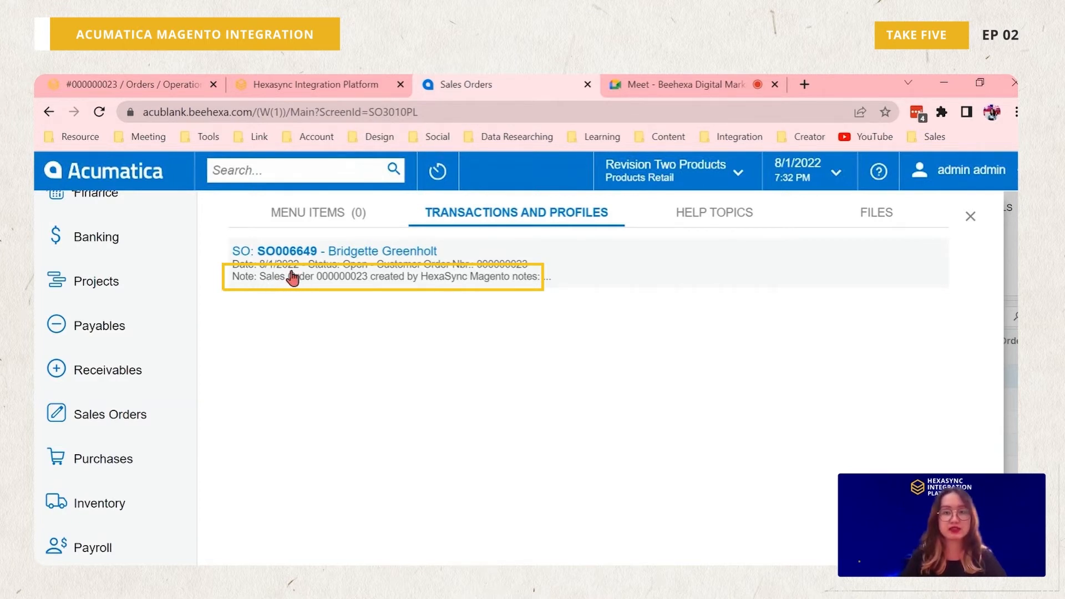
pyautogui.click(292, 277)
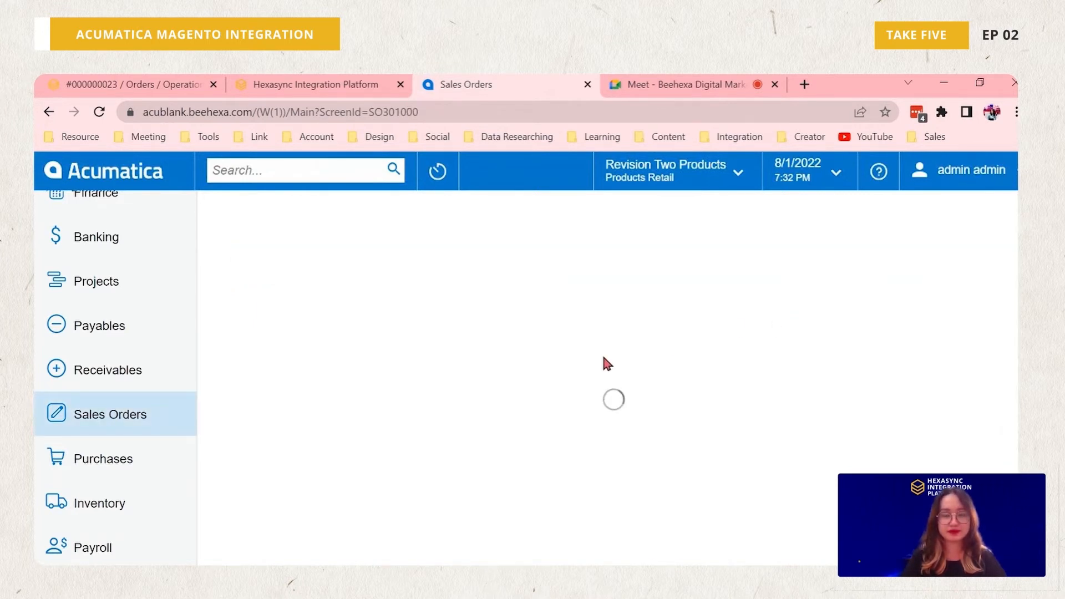
pyautogui.scroll(-1, 605, 365)
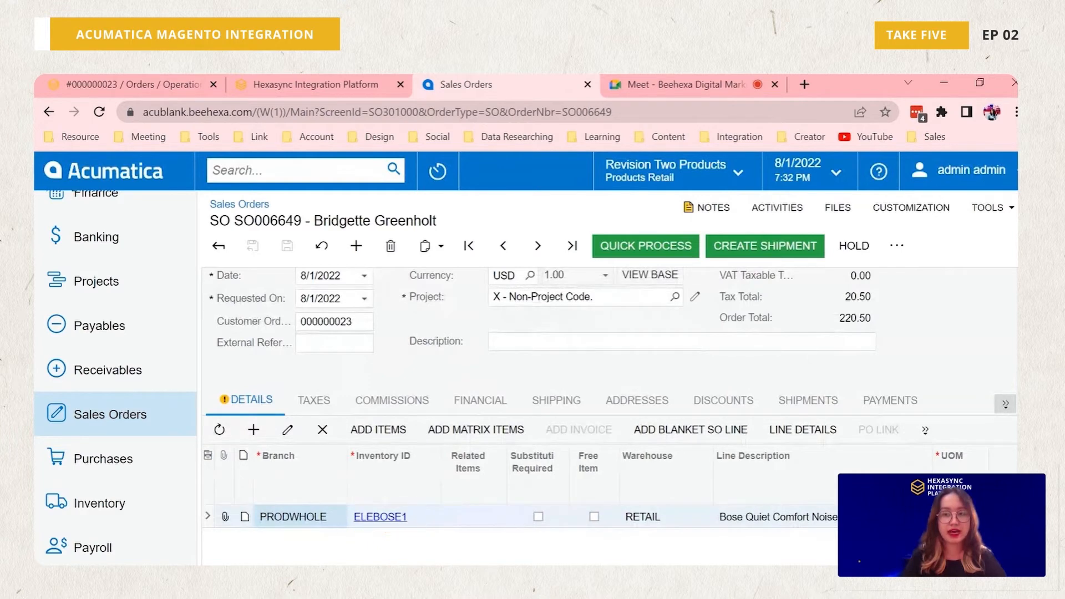
pyautogui.hscroll(10, 610, 489)
pyautogui.hscroll(1, 610, 488)
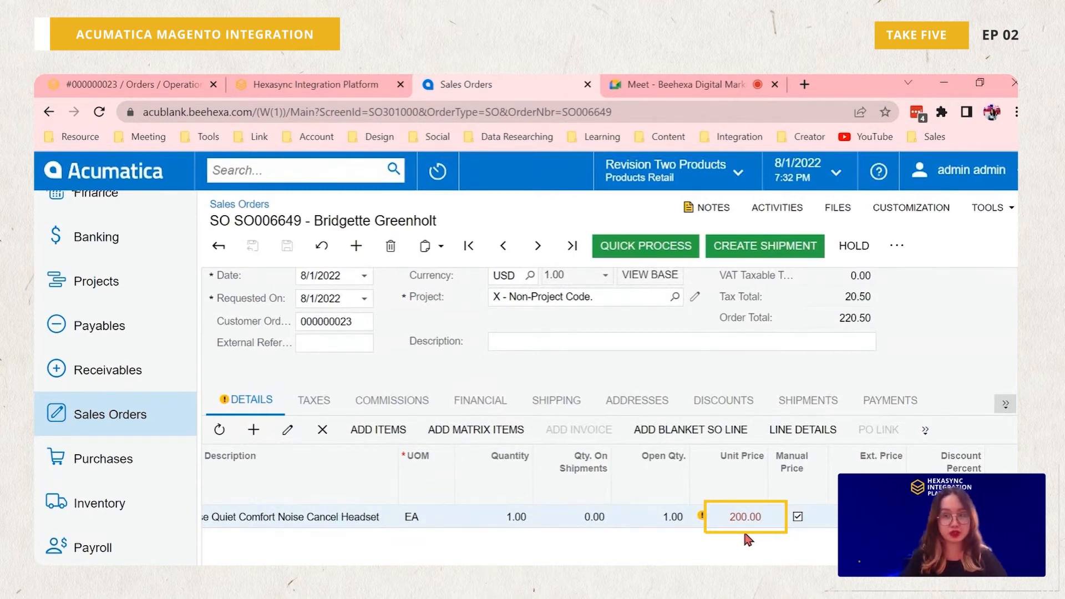
pyautogui.scroll(2, 745, 534)
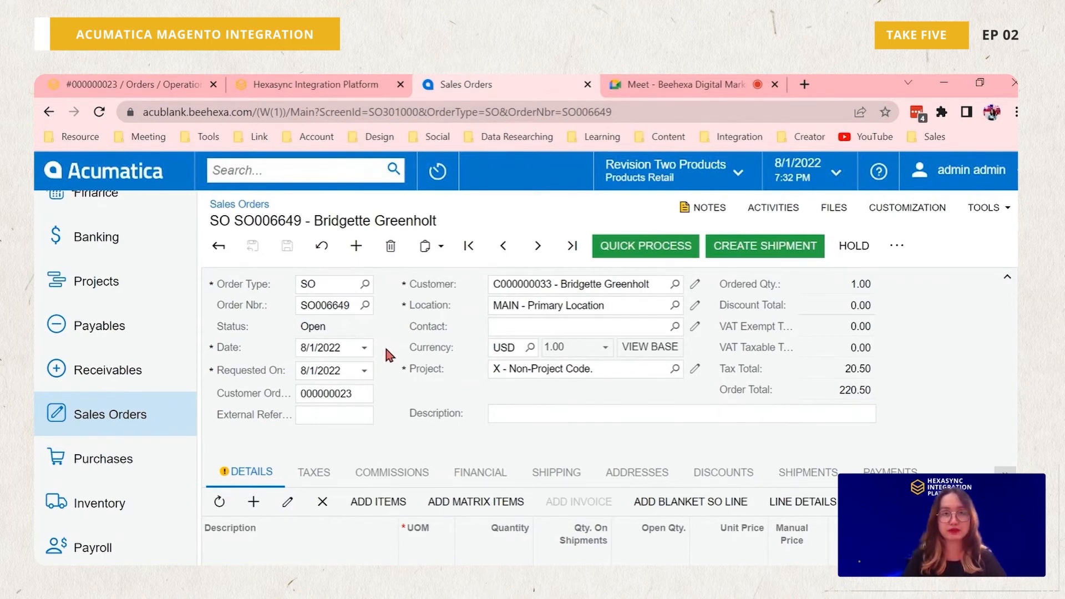
# Step: Switch to the Magento admin and open the catalog's product list
pyautogui.click(159, 86)
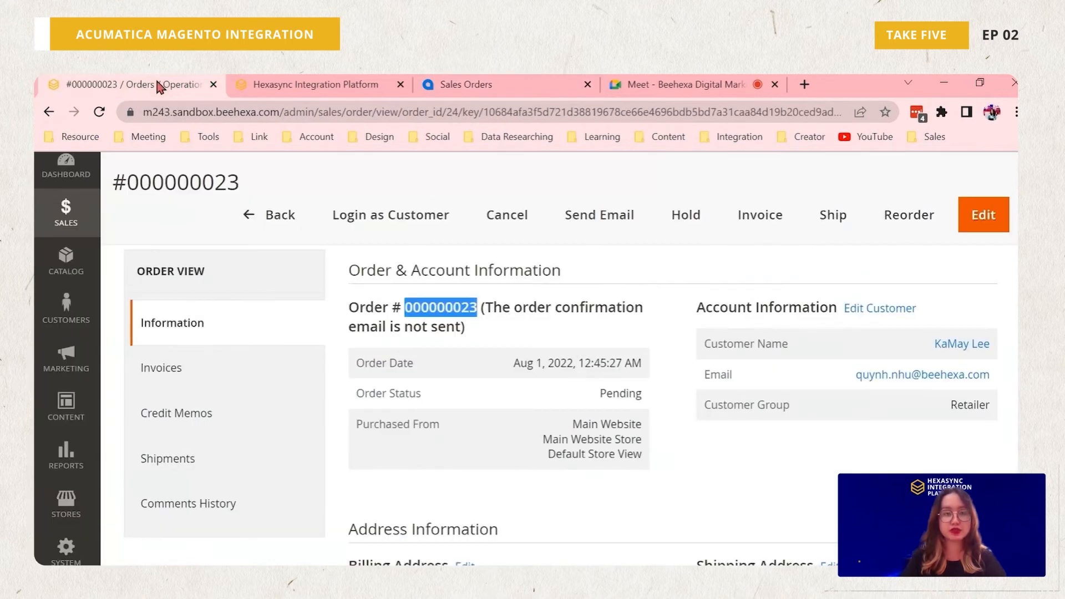
pyautogui.click(74, 283)
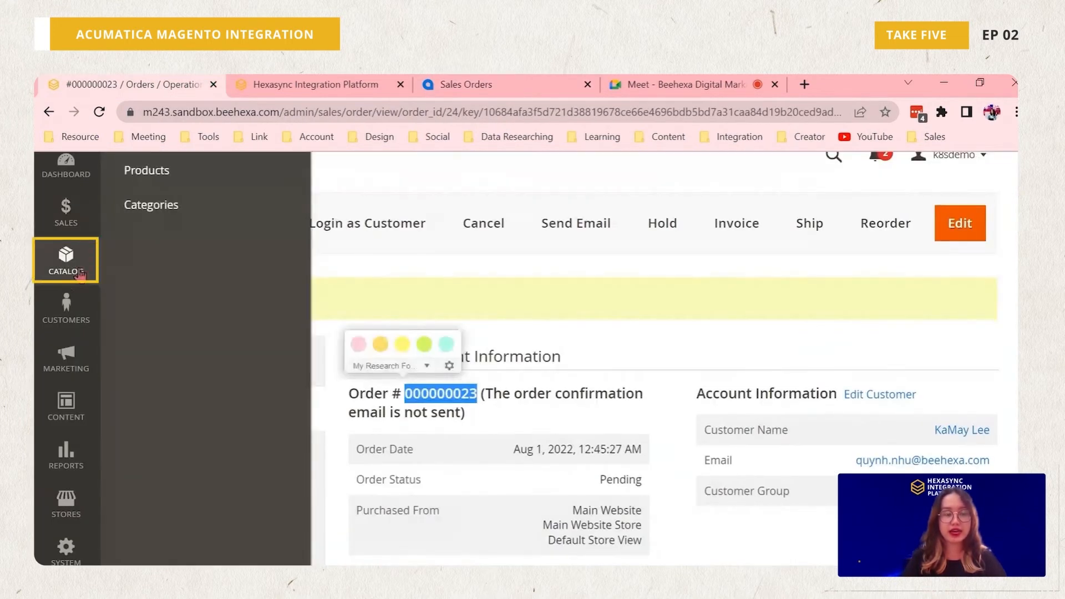
pyautogui.click(149, 177)
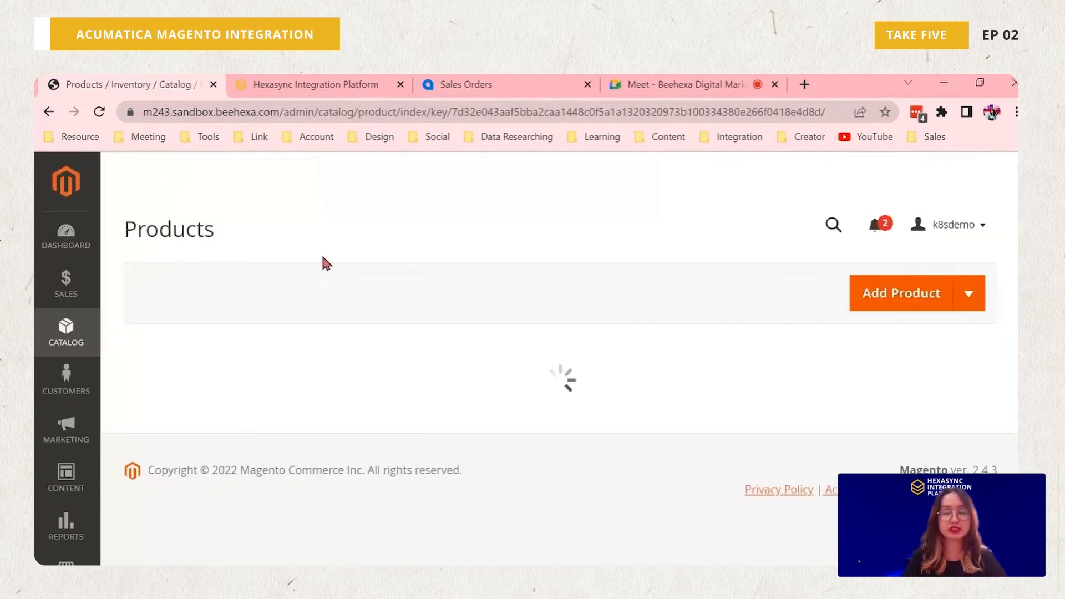
pyautogui.scroll(-3, 364, 294)
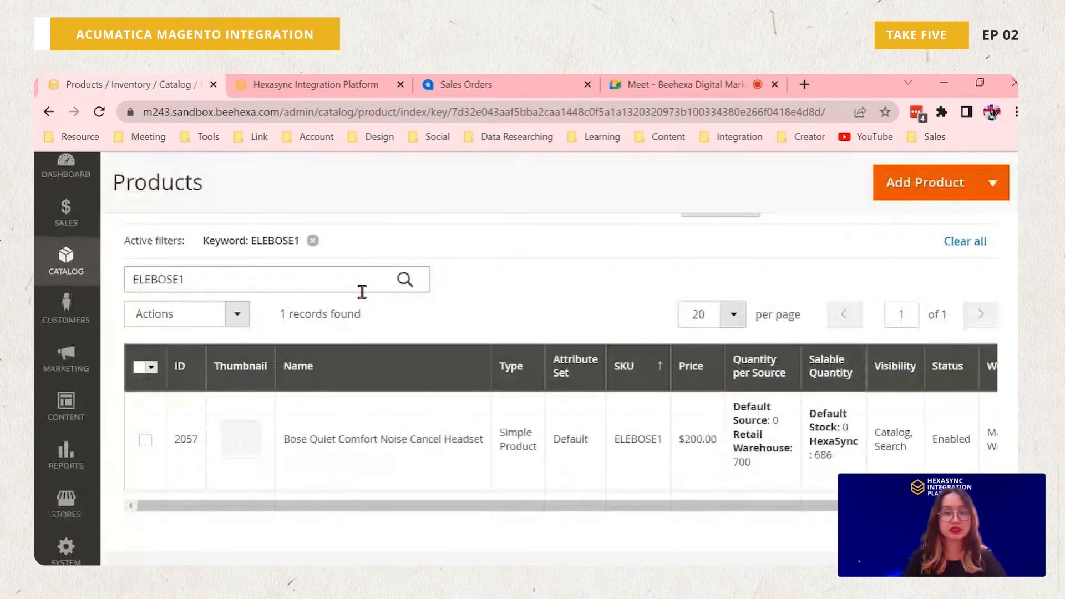
# Step: Clear the active keyword filter, search the products for ELEBOSE1 and examine the headset's quantity per source
pyautogui.click(312, 240)
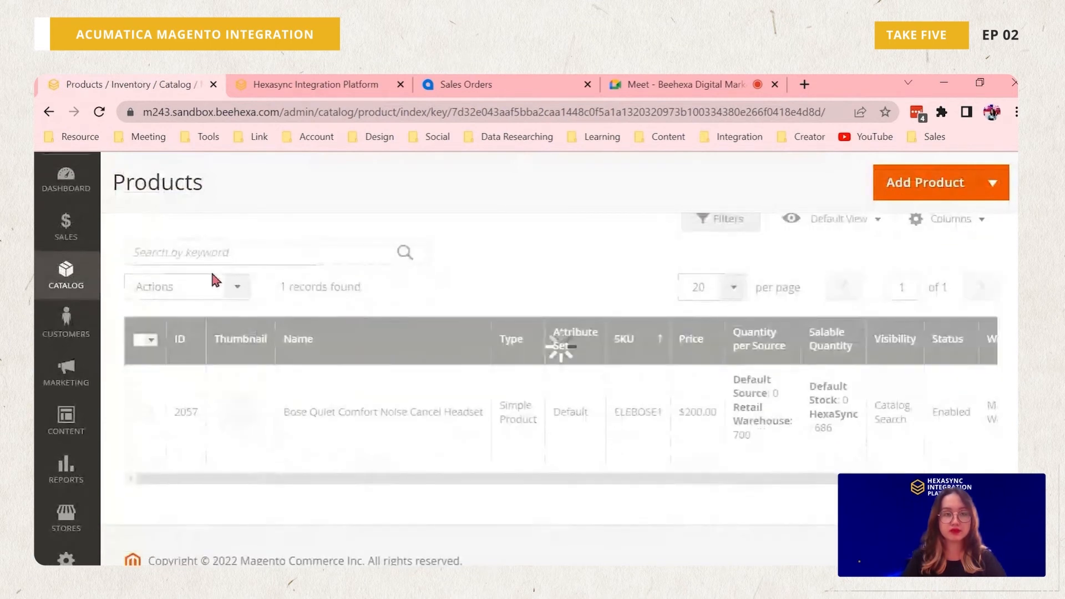
pyautogui.click(242, 237)
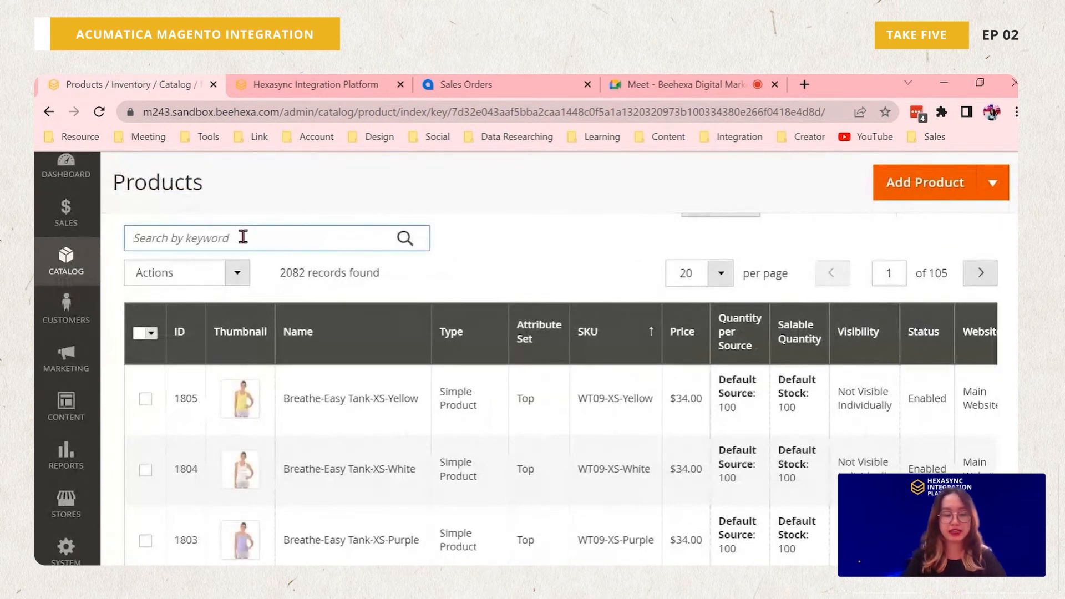
pyautogui.write('ELEBOSE1')
pyautogui.press('Return')
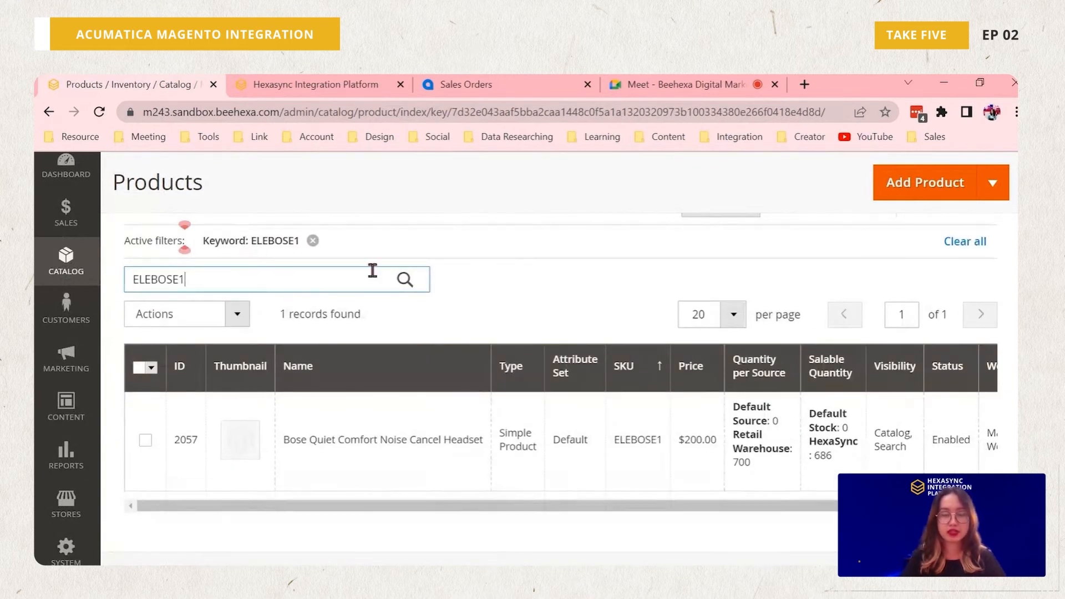
pyautogui.moveTo(746, 507); pyautogui.dragTo(784, 505)
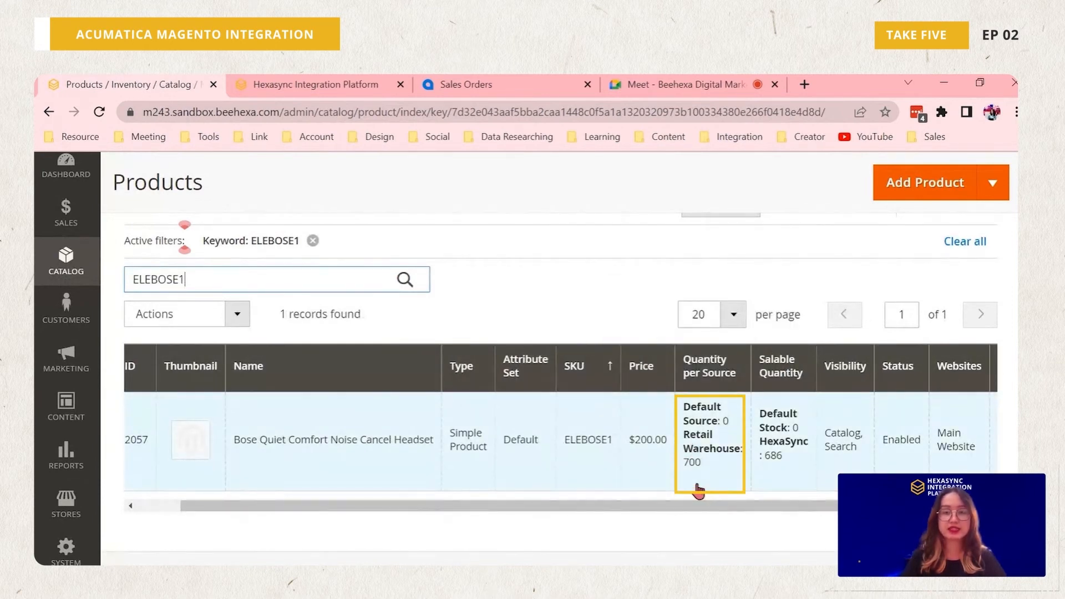
pyautogui.moveTo(698, 488)
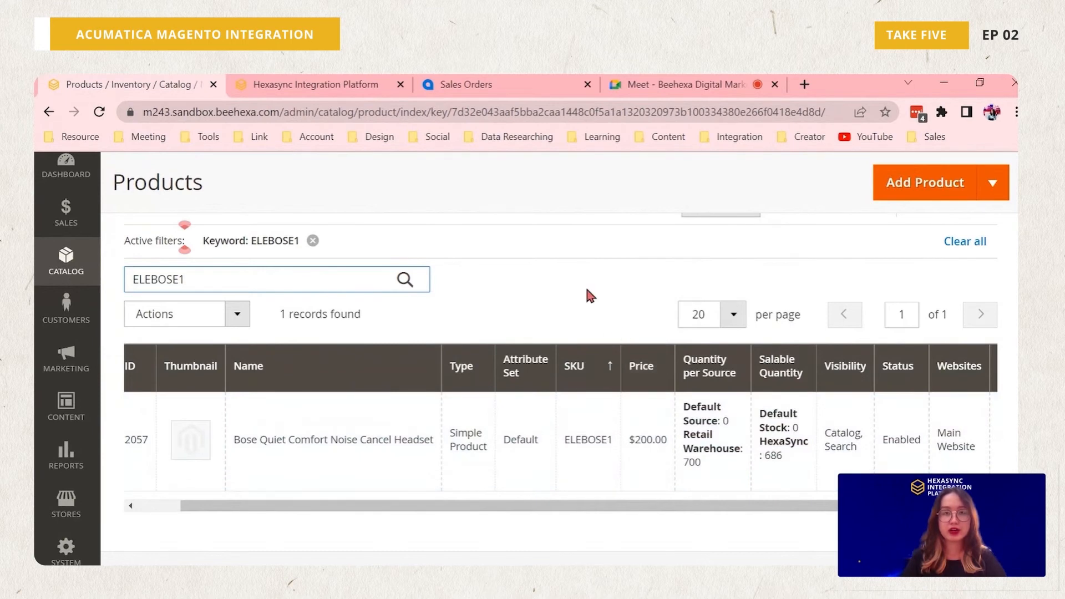
# Step: Switch to Acumatica, open the inventory Adjustments list and start a new adjustment
pyautogui.click(490, 83)
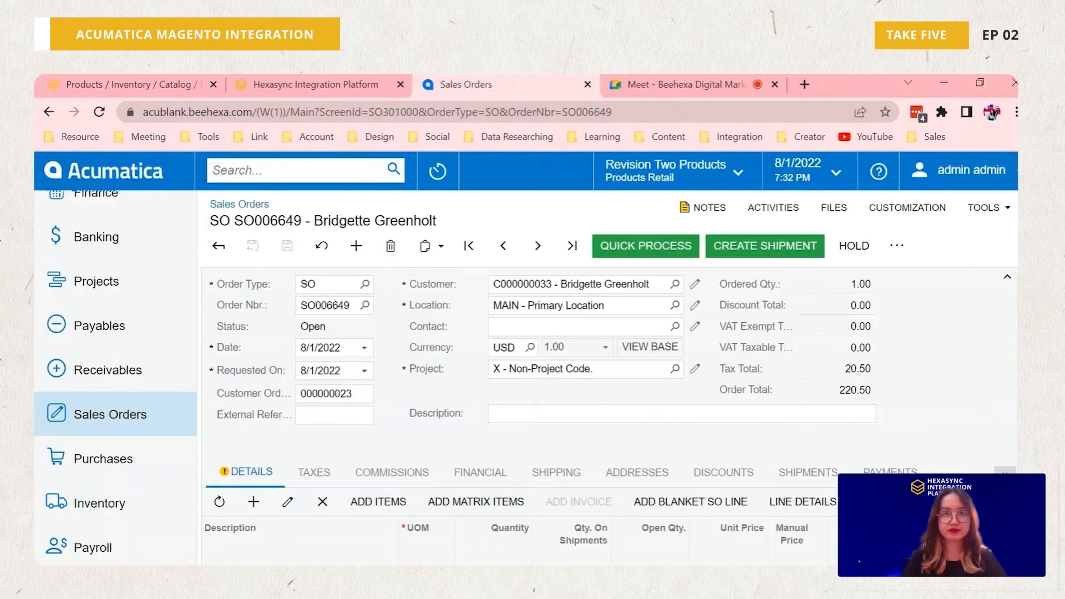
pyautogui.click(104, 517)
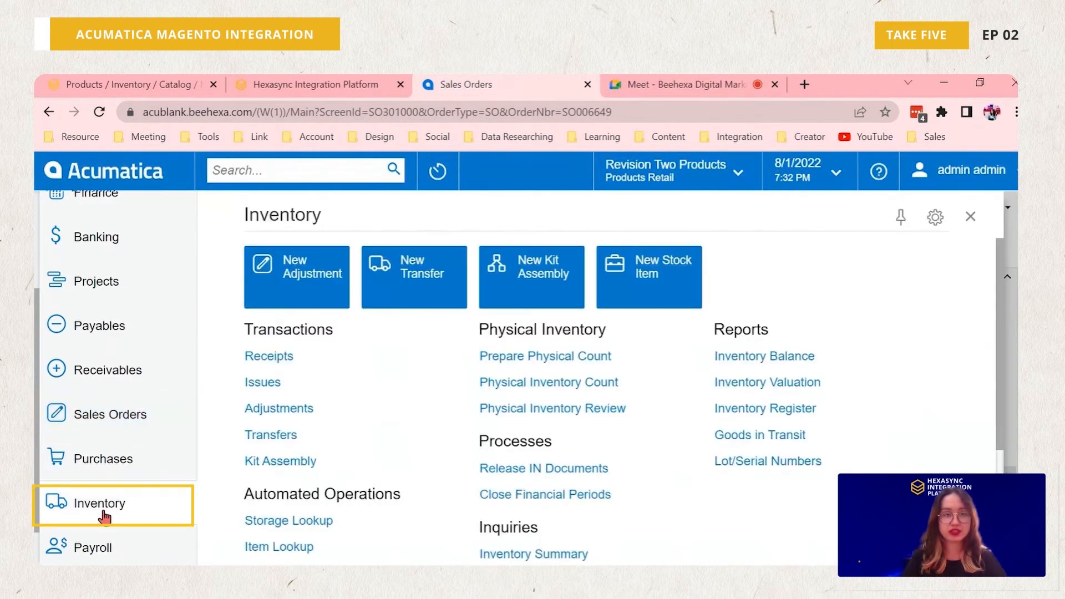
pyautogui.click(280, 409)
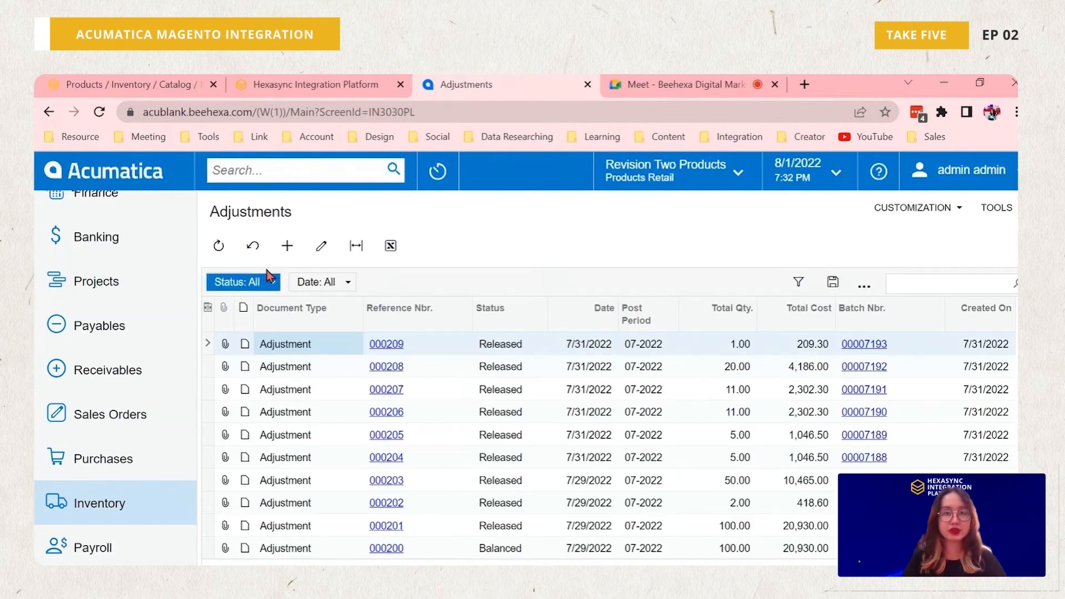
pyautogui.click(286, 247)
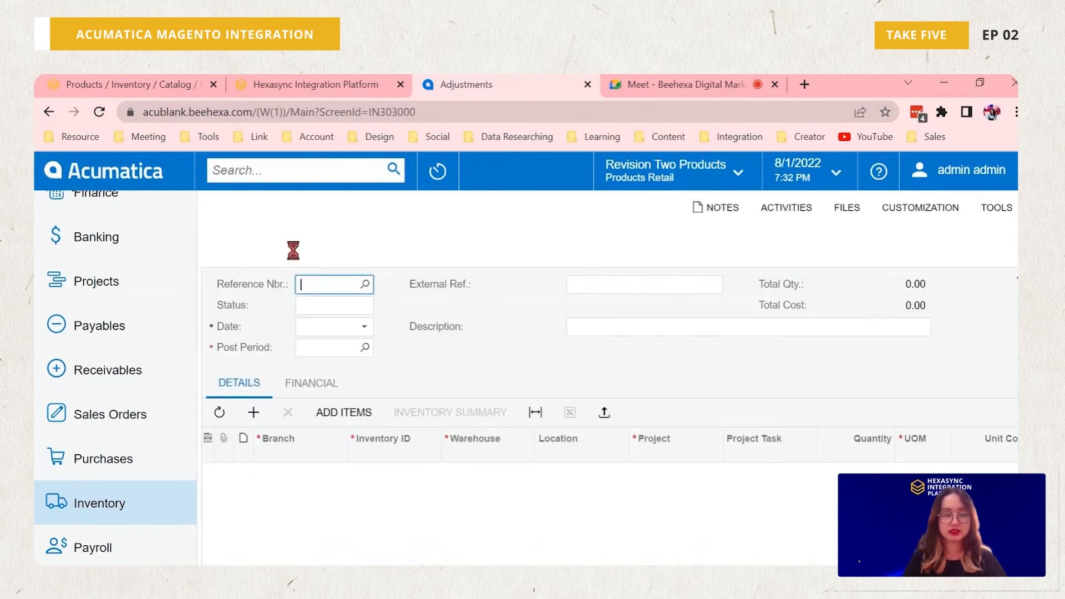
# Step: Add a detail line to the new adjustment for inventory item ELEBOSE1, keeping branch PRODWHOLE and warehouse RETAIL
pyautogui.click(252, 415)
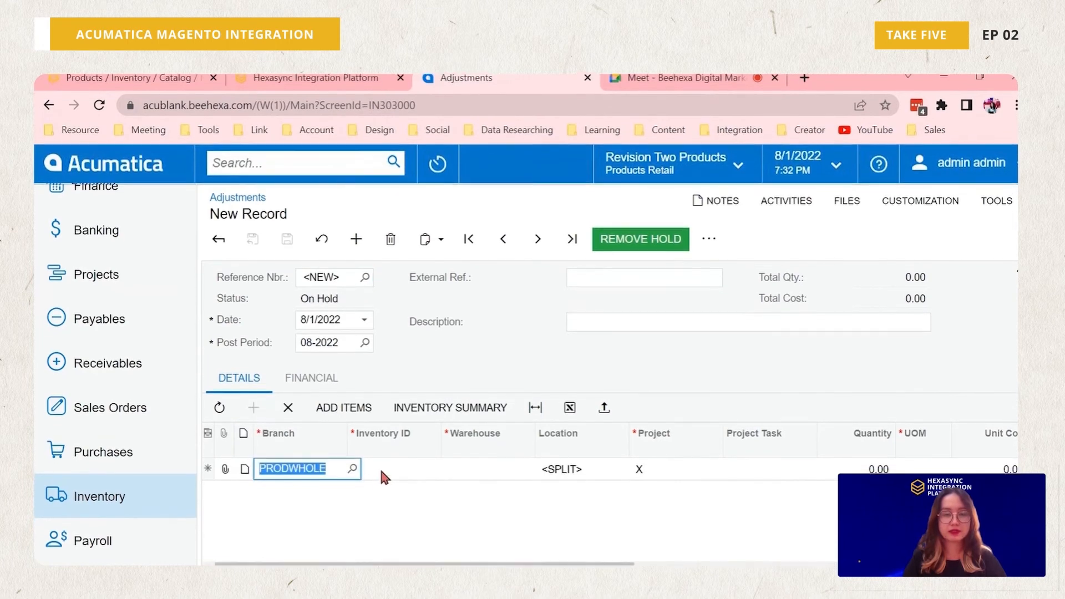
pyautogui.click(382, 459)
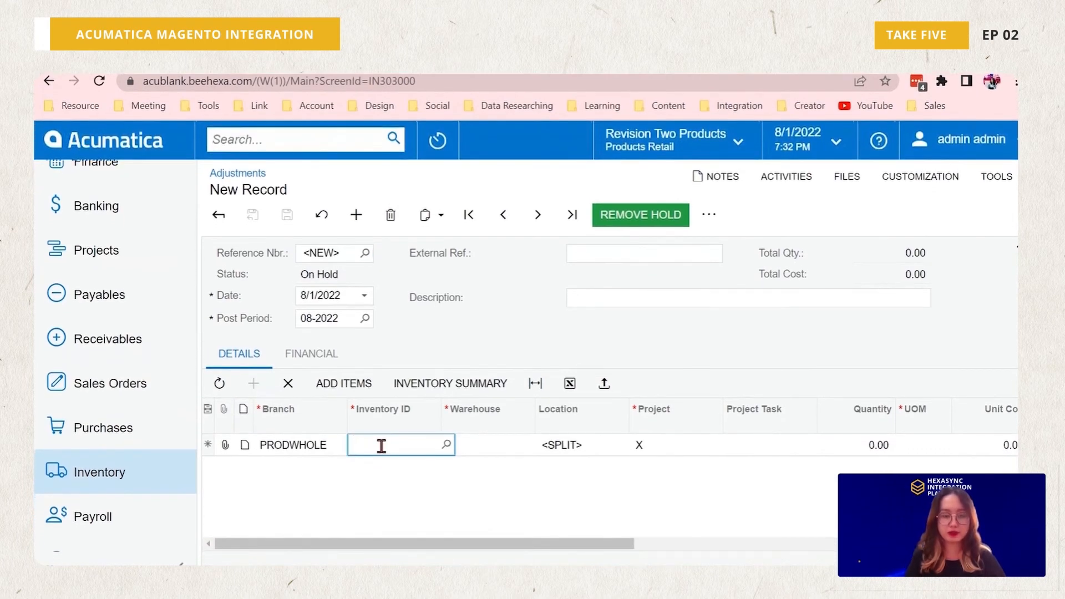
pyautogui.write('BOSE1')
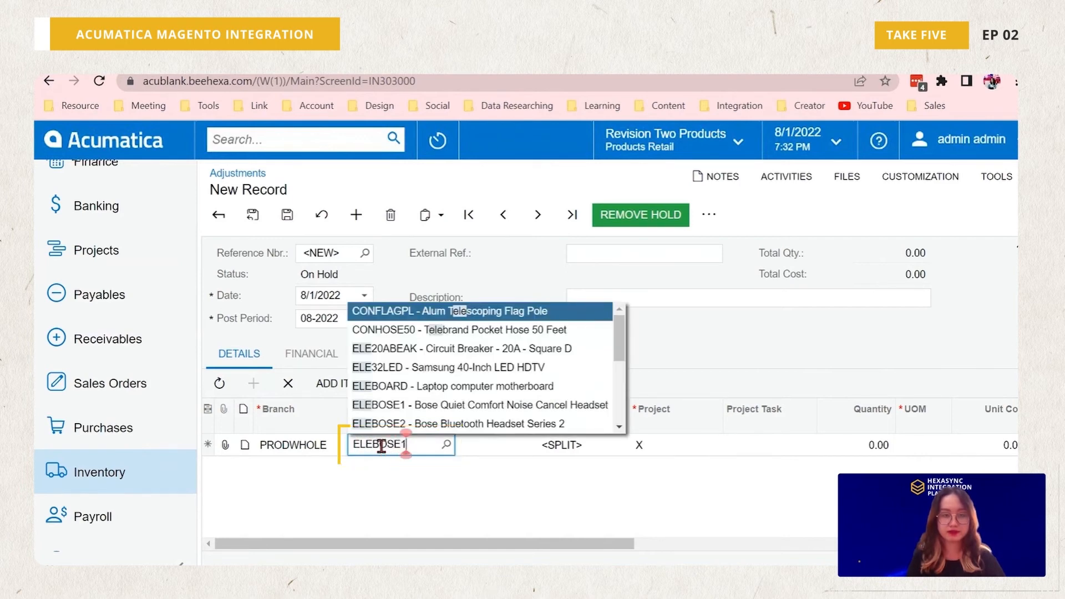
pyautogui.press('Tab')
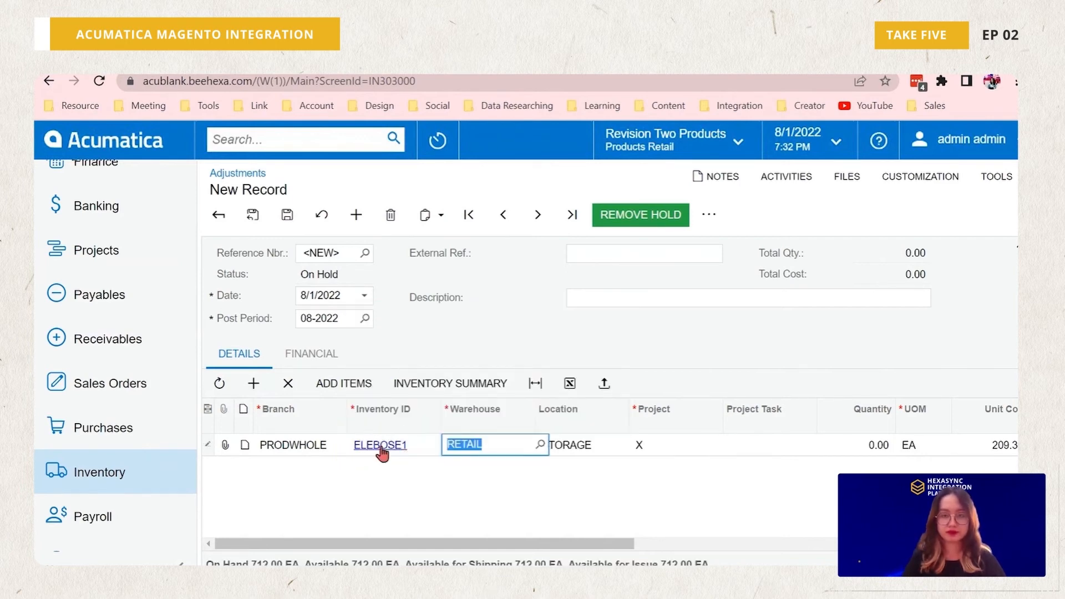
# Step: Set the ELEBOSE1 line's quantity to 10 and save the adjustment
pyautogui.moveTo(627, 551)
pyautogui.mouseDown()
pyautogui.moveTo(618, 552)
pyautogui.moveTo(636, 551)
pyautogui.mouseUp()
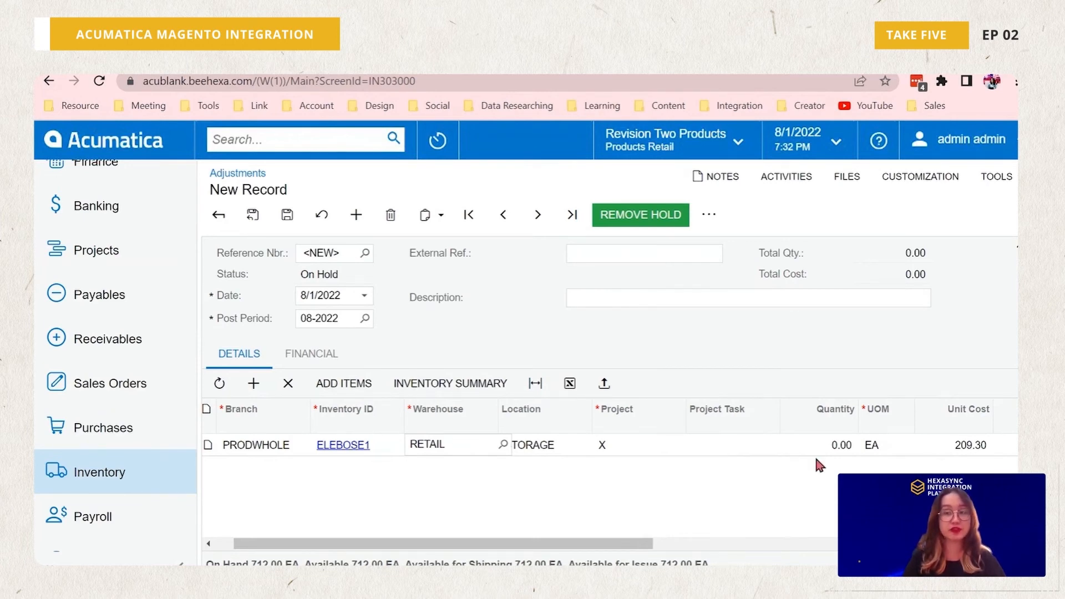
pyautogui.click(836, 445)
pyautogui.write('1')
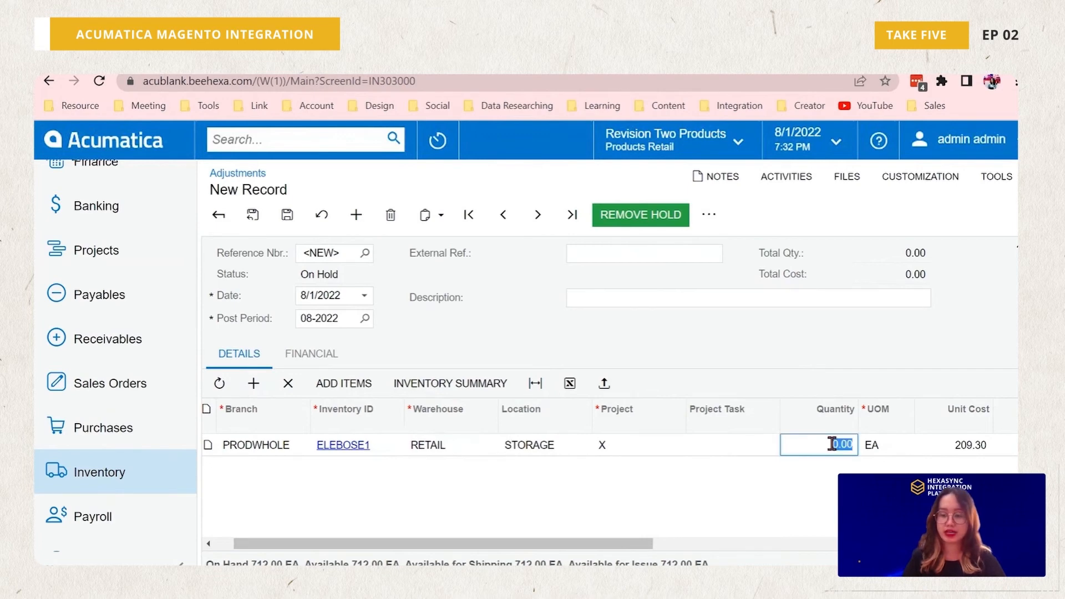
pyautogui.write('0')
pyautogui.press('Tab')
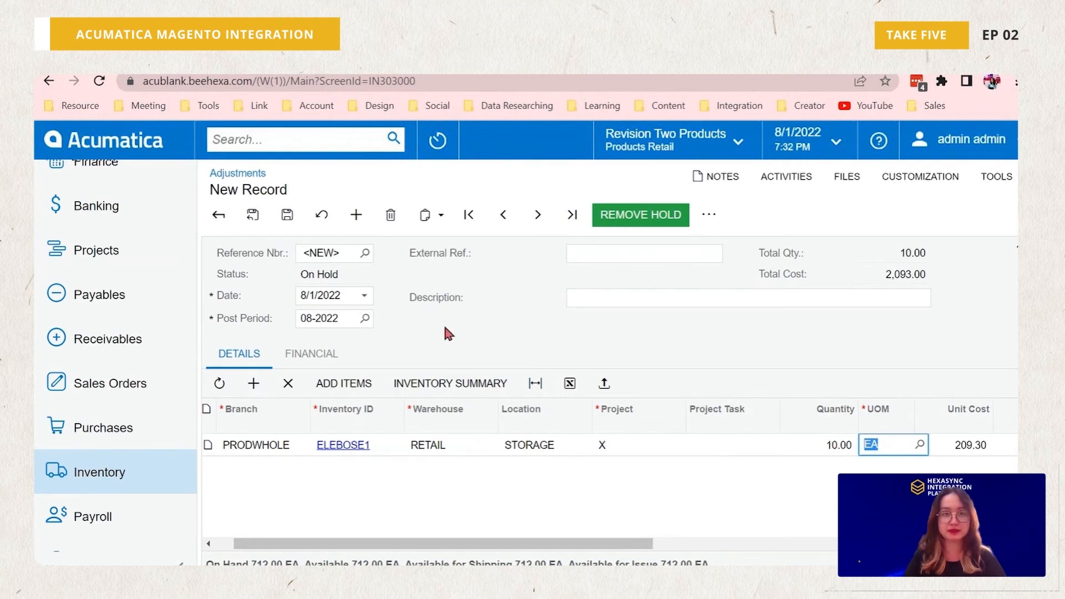
pyautogui.click(286, 222)
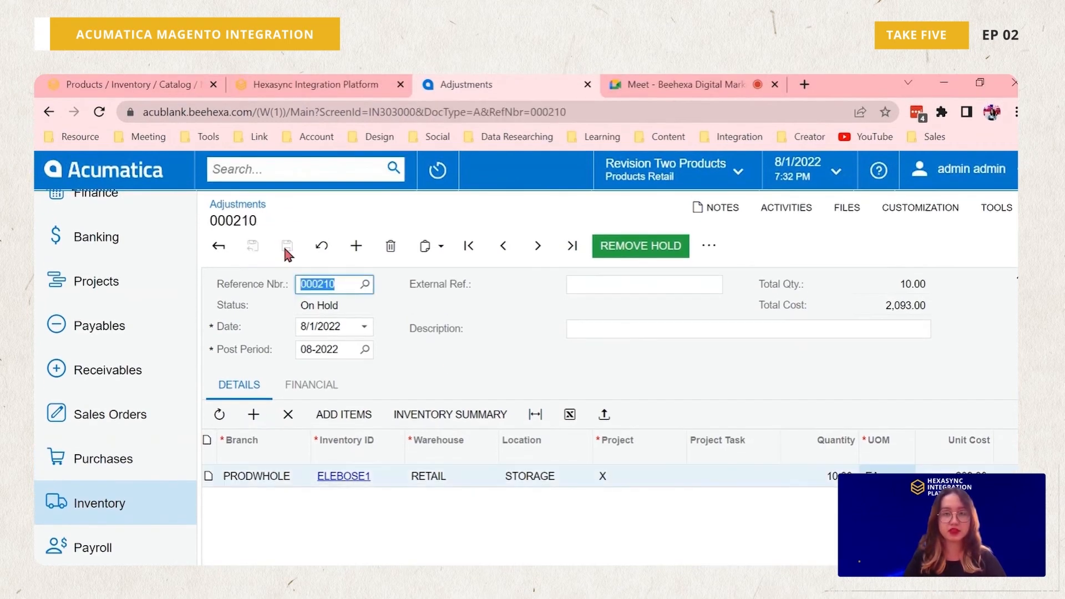
# Step: Take the saved adjustment off hold and release it, dismissing the completion notice
pyautogui.click(649, 248)
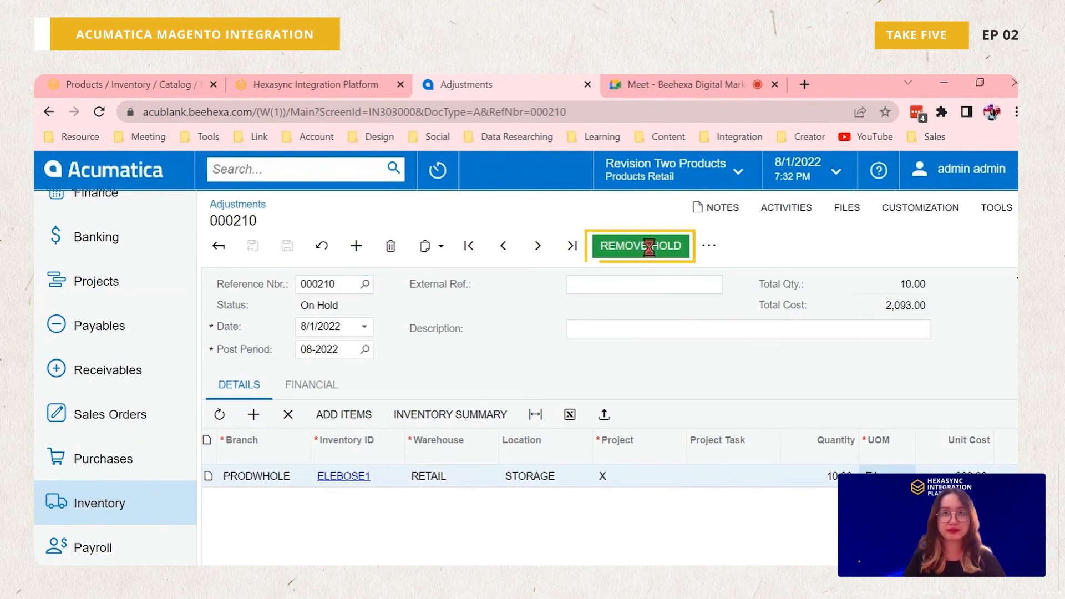
pyautogui.click(626, 245)
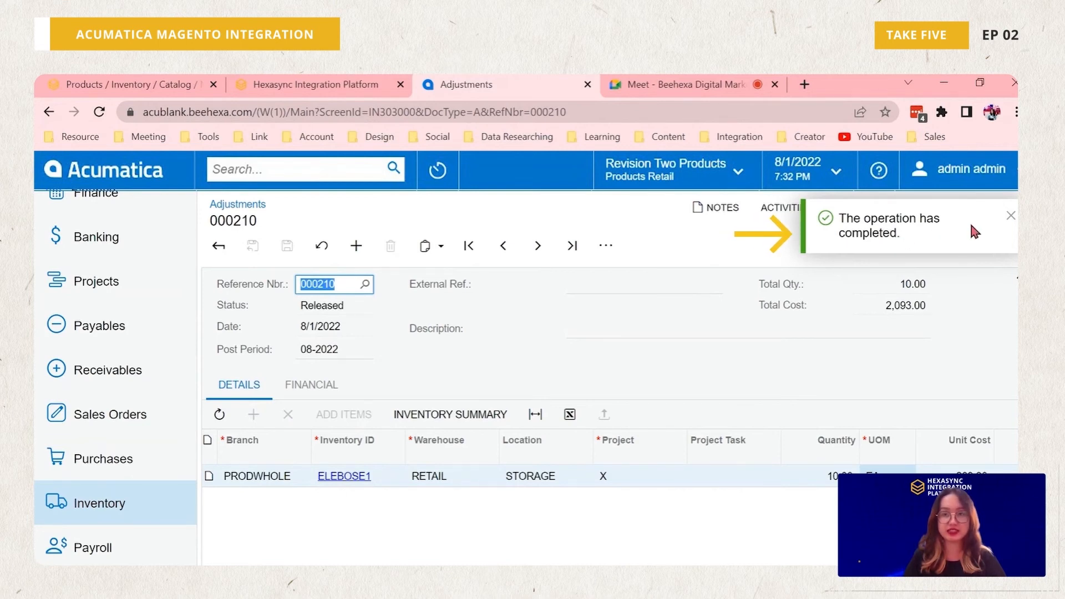
pyautogui.click(1010, 216)
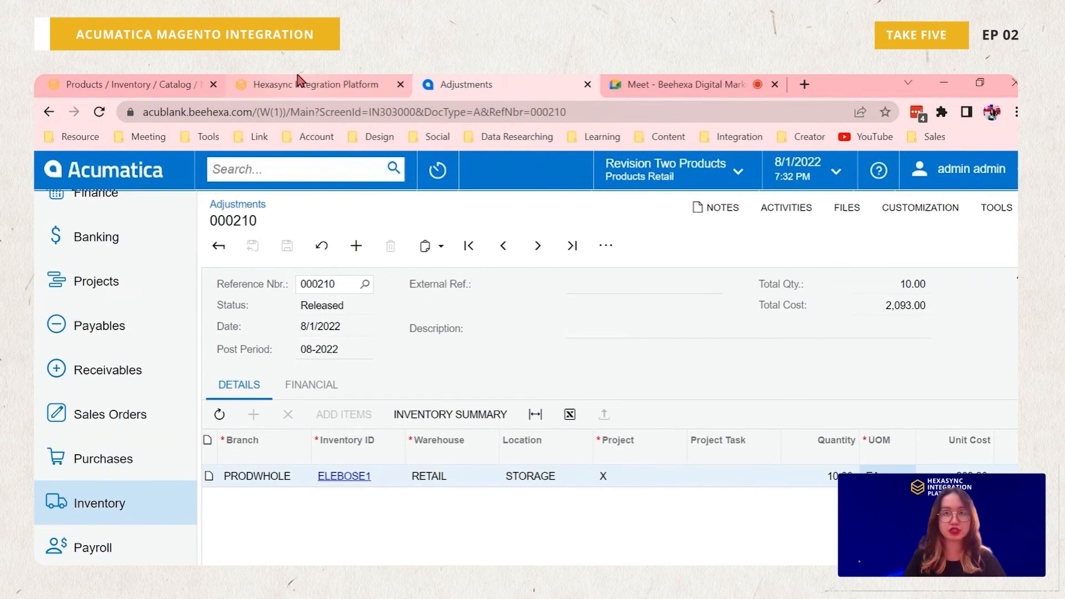
# Step: Switch to Hexasync, return to the integration's task list and open the monitored data of the [Acumatica > Magento] Items Stock Qty task
pyautogui.click(298, 82)
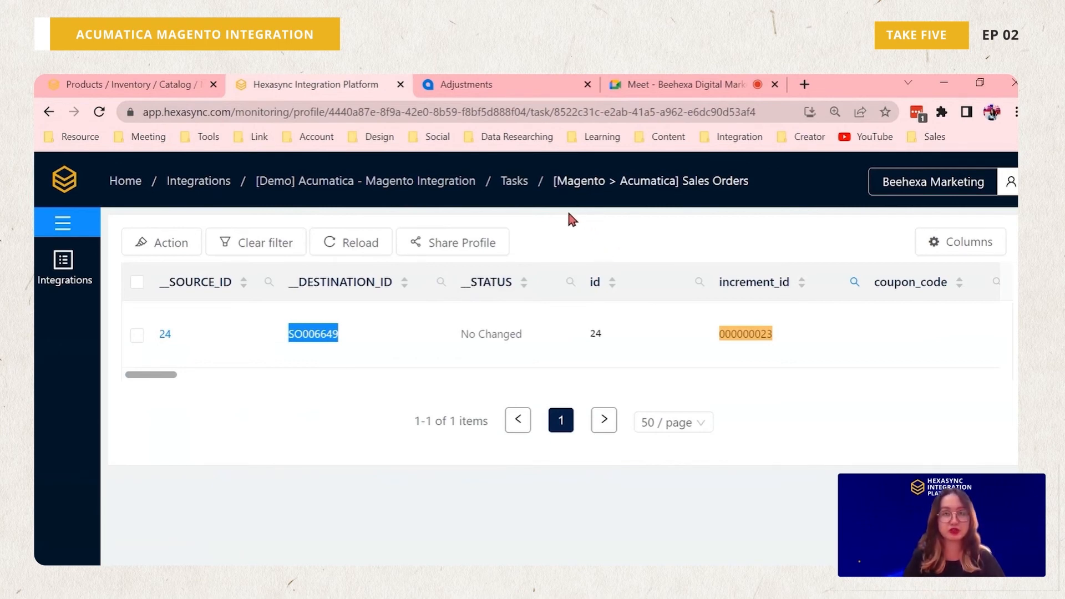
pyautogui.click(510, 189)
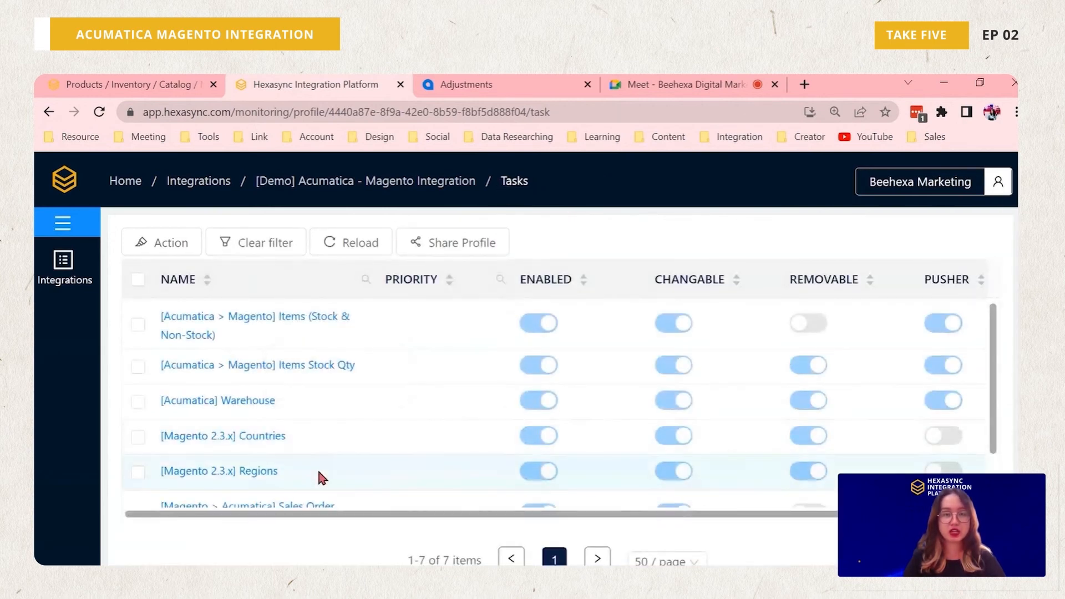
pyautogui.click(313, 376)
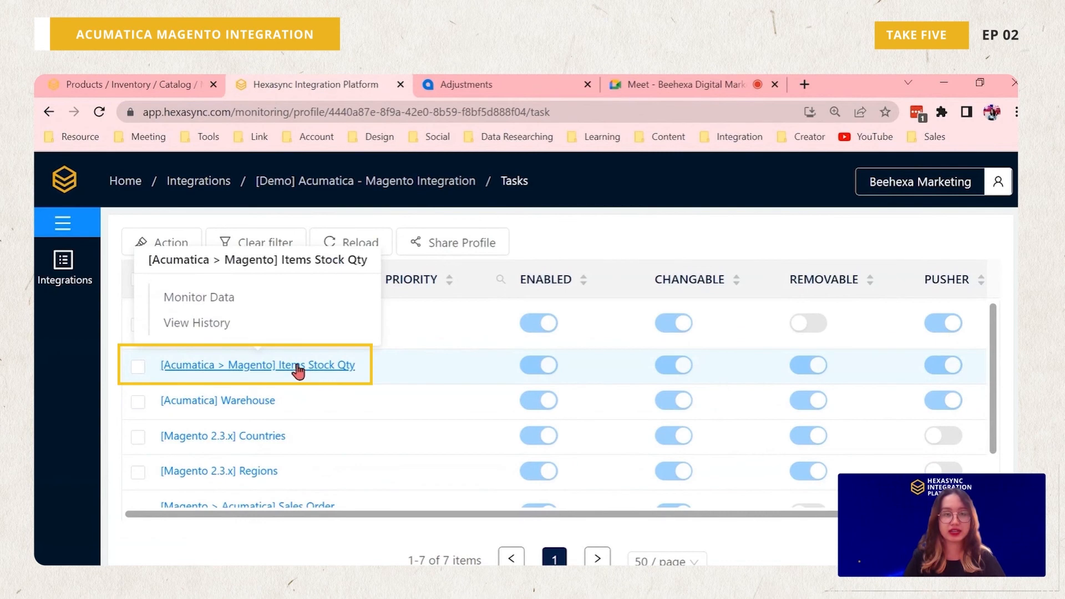
pyautogui.click(198, 300)
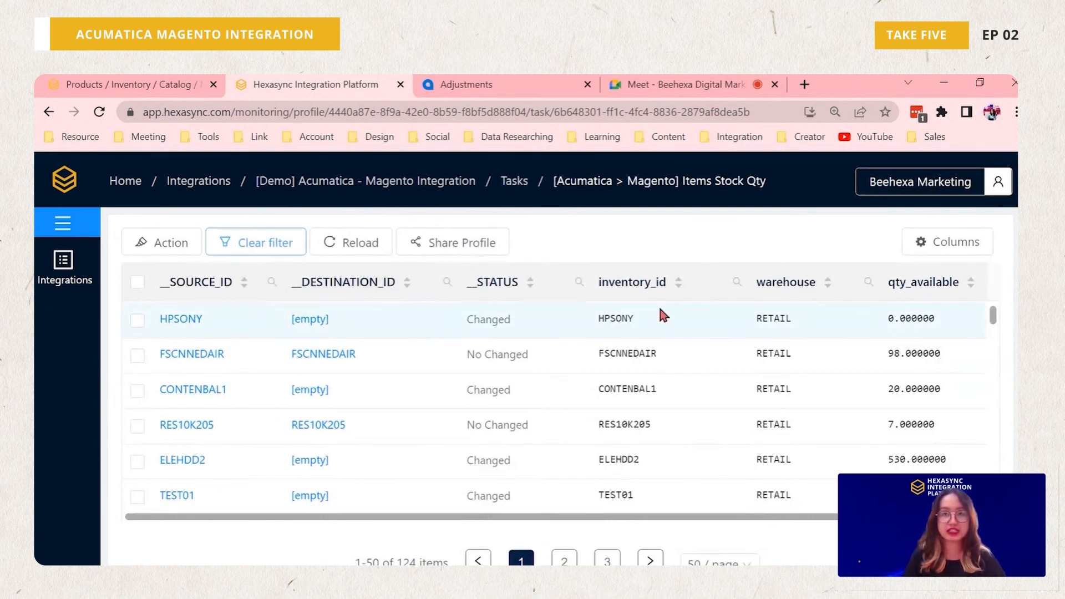
# Step: Filter the stock records by inventory_id ELEBOSE1 and examine the item's destination ID, sync status and available quantity
pyautogui.click(737, 290)
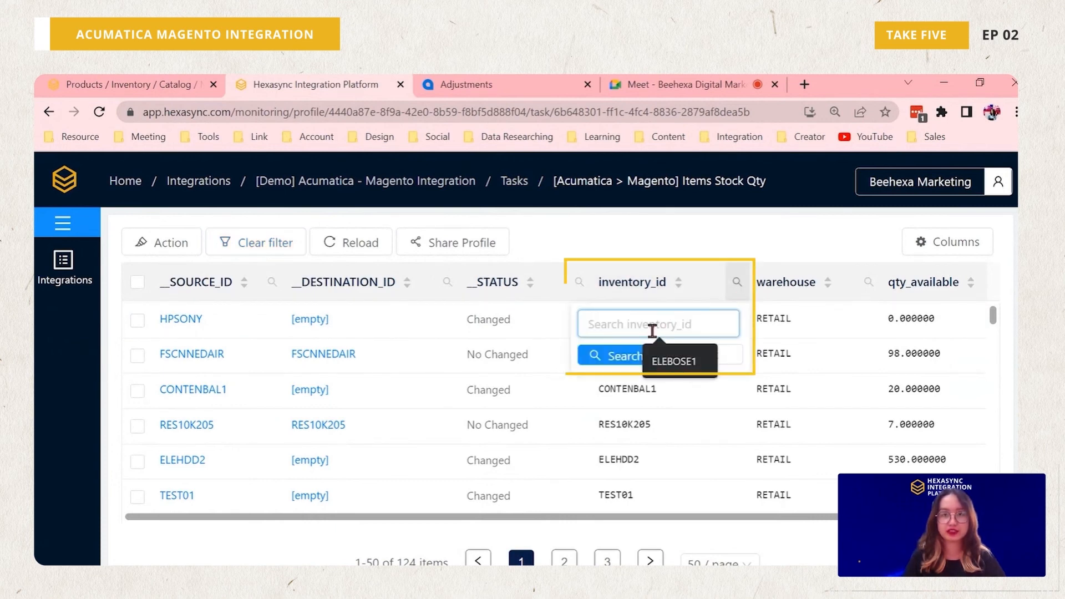
pyautogui.write('ELEBOSE1')
pyautogui.press('Return')
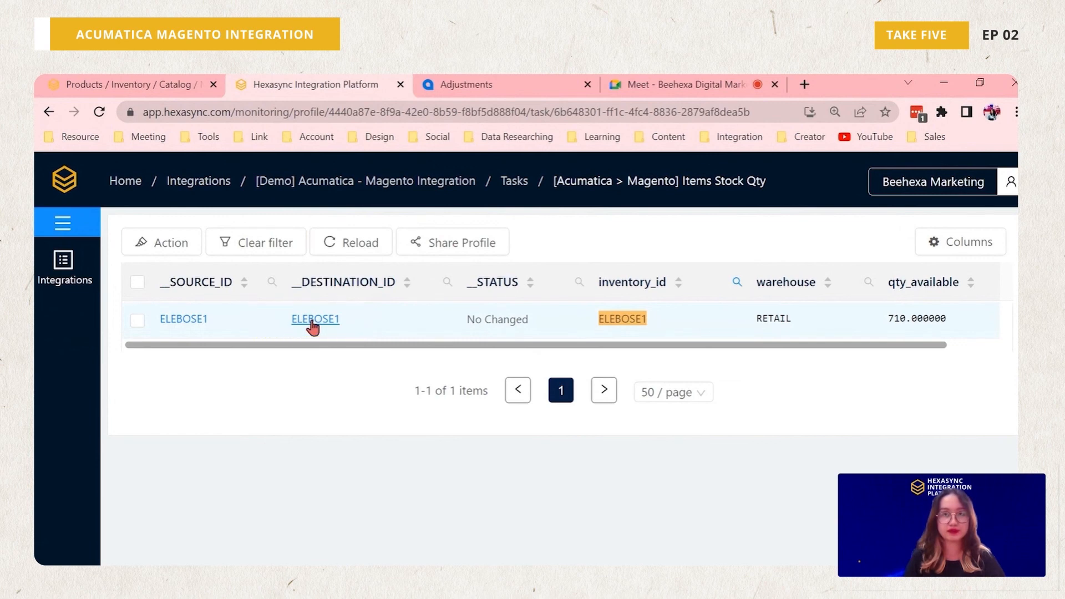
# Step: Switch to the Magento admin, reload the product list filtered for ELEBOSE1 and examine the headset's quantity per source
pyautogui.click(133, 79)
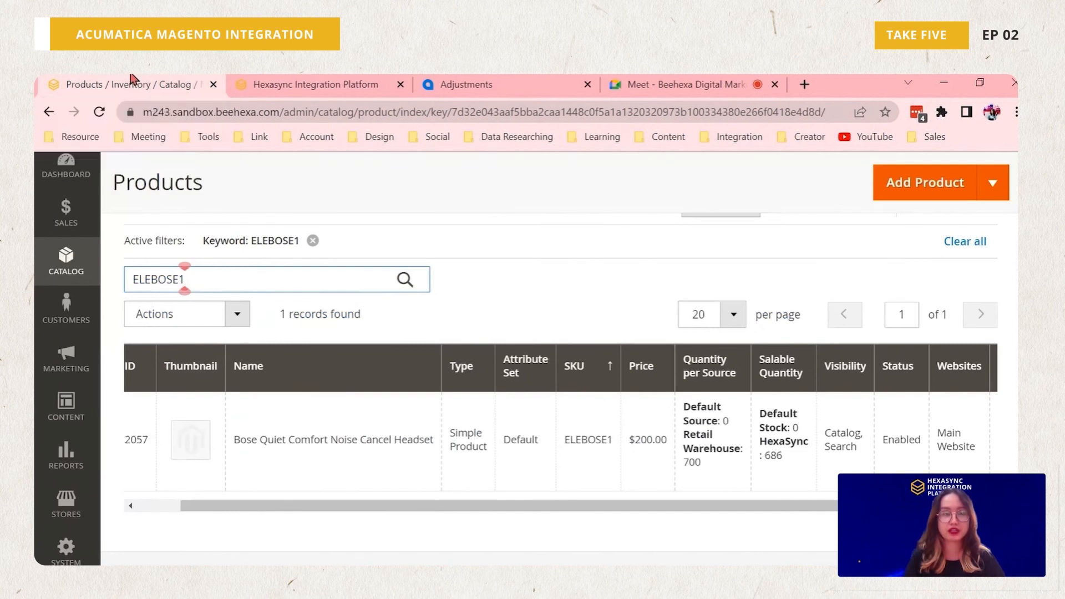
pyautogui.click(100, 112)
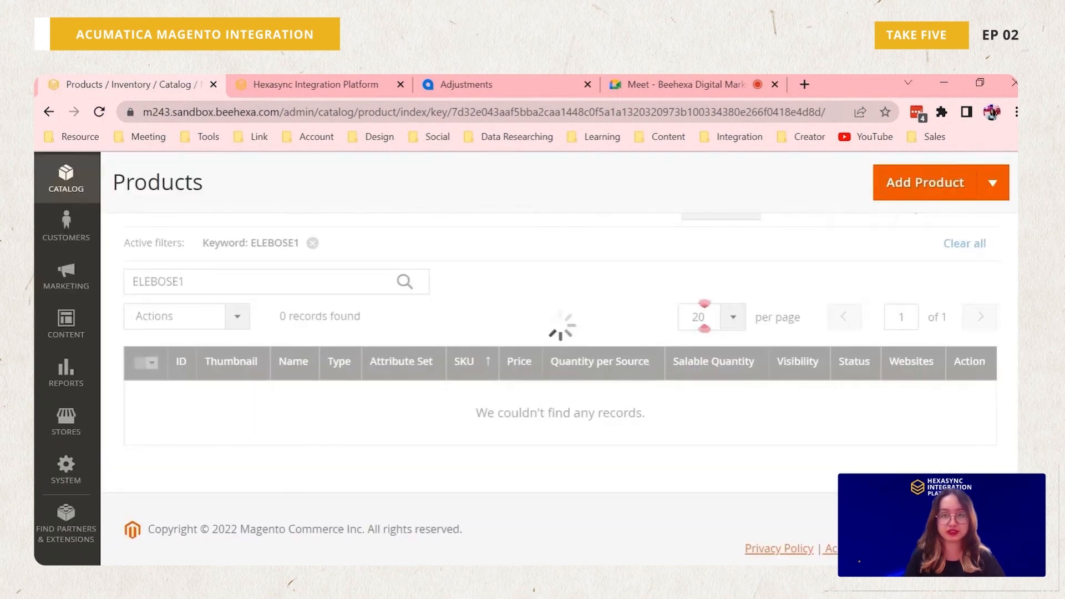
pyautogui.moveTo(755, 433)
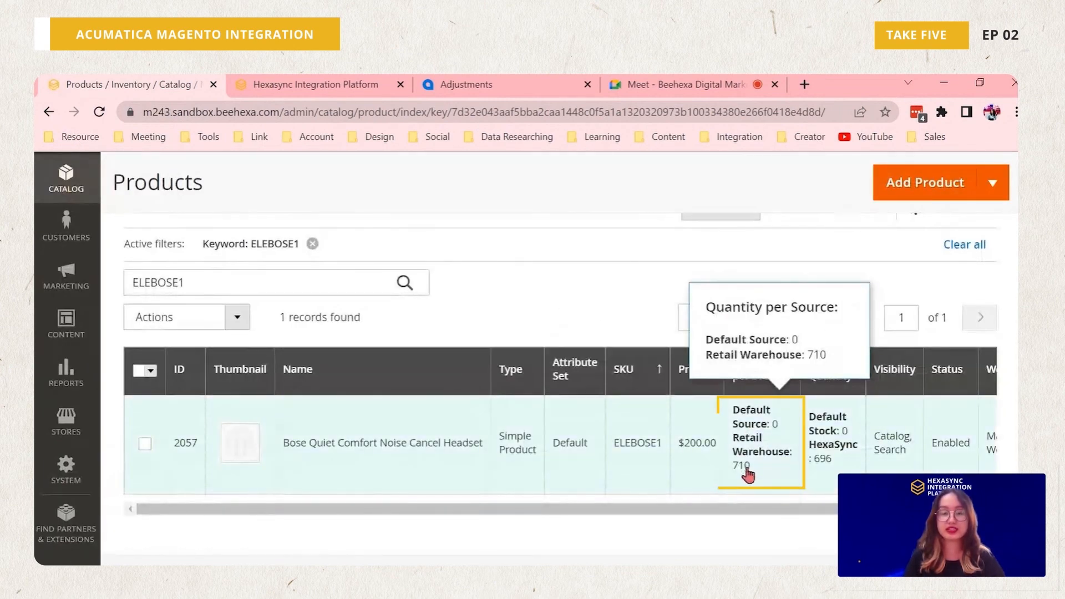